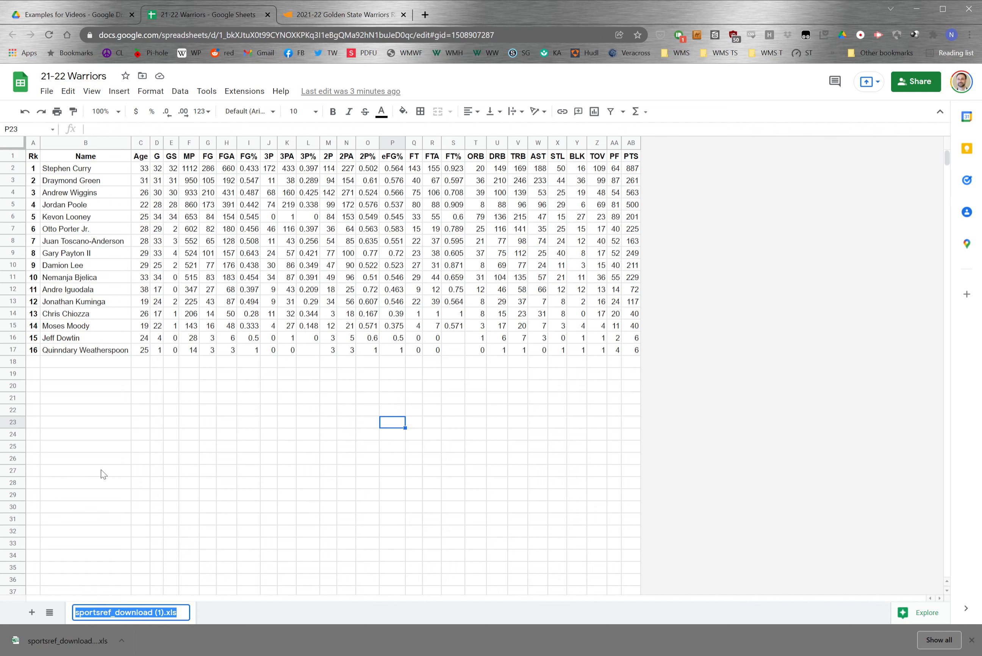
Rename the downloaded stats sheet "original" and duplicate it within the same spreadsheet.
{"action": "type", "text": "original"}
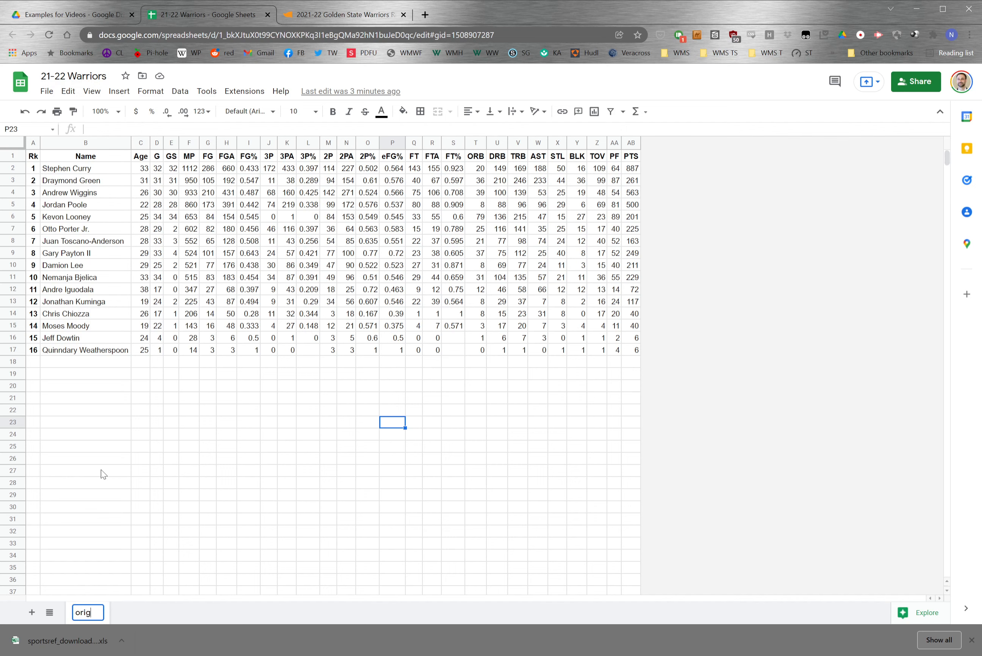
{"action": "left_click", "coordinate": [101, 460]}
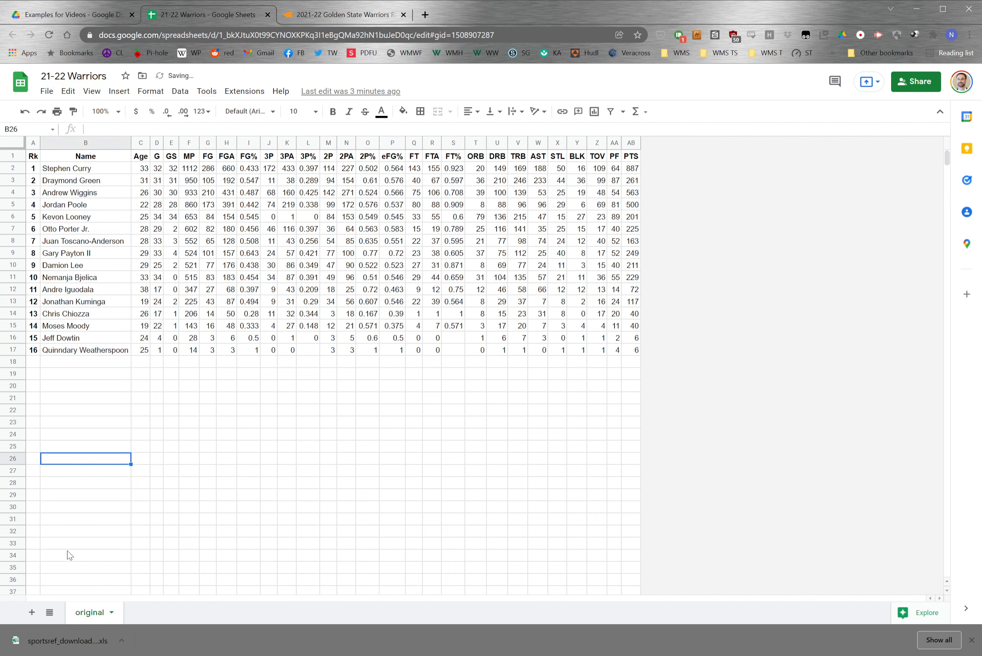
{"action": "right_click", "coordinate": [96, 613]}
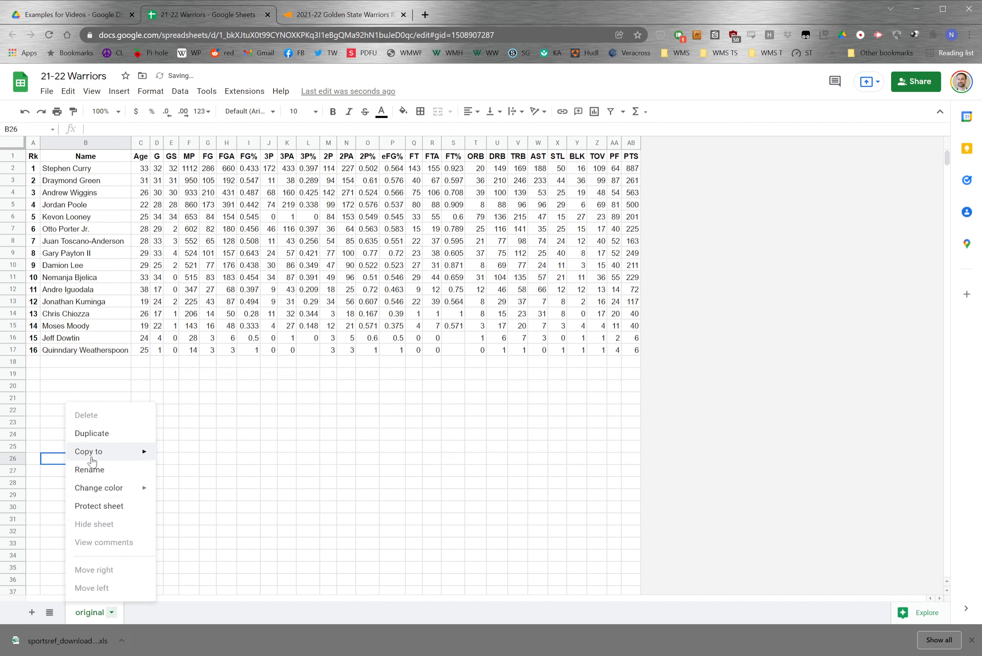
{"action": "mouse_move", "coordinate": [86, 456]}
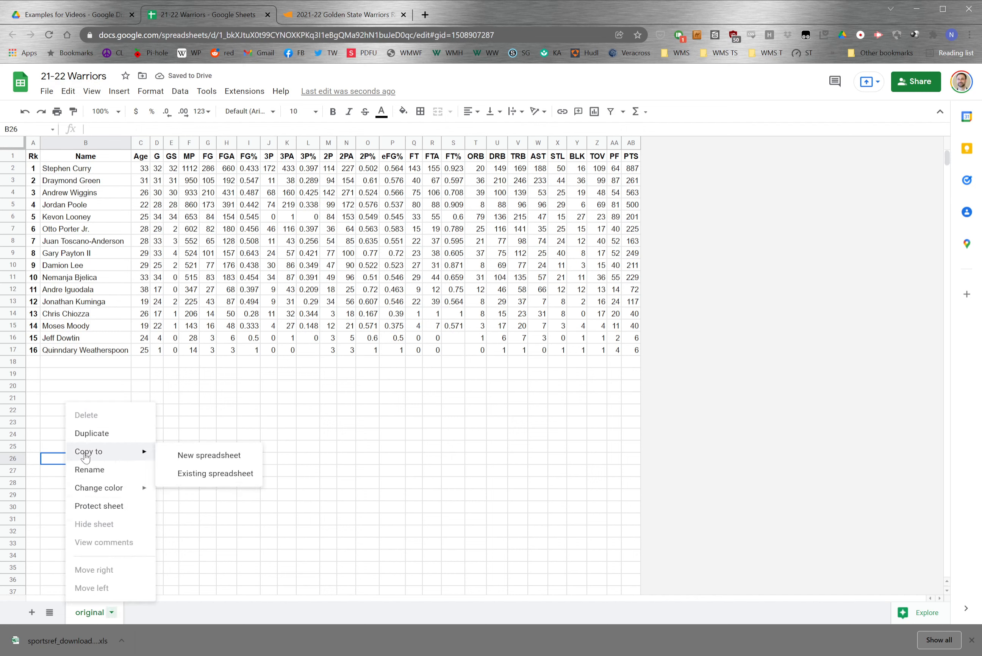
{"action": "left_click", "coordinate": [129, 436]}
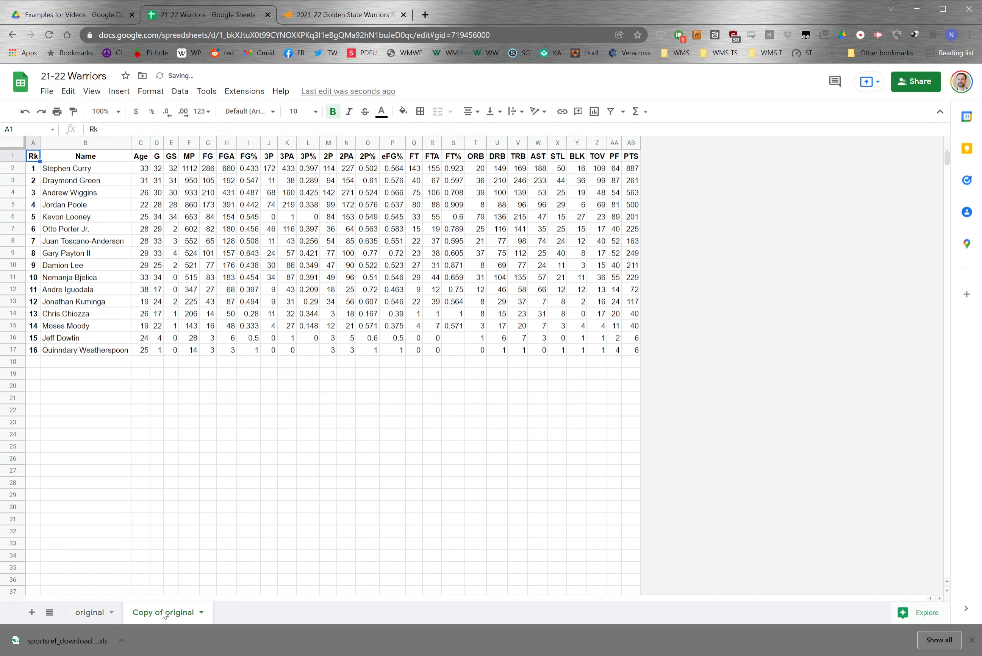
Move the duplicated sheet ahead of "original" and rename it "main".
{"action": "left_click_drag", "start_coordinate": [164, 614], "coordinate": [112, 614]}
{"action": "right_click", "coordinate": [111, 614]}
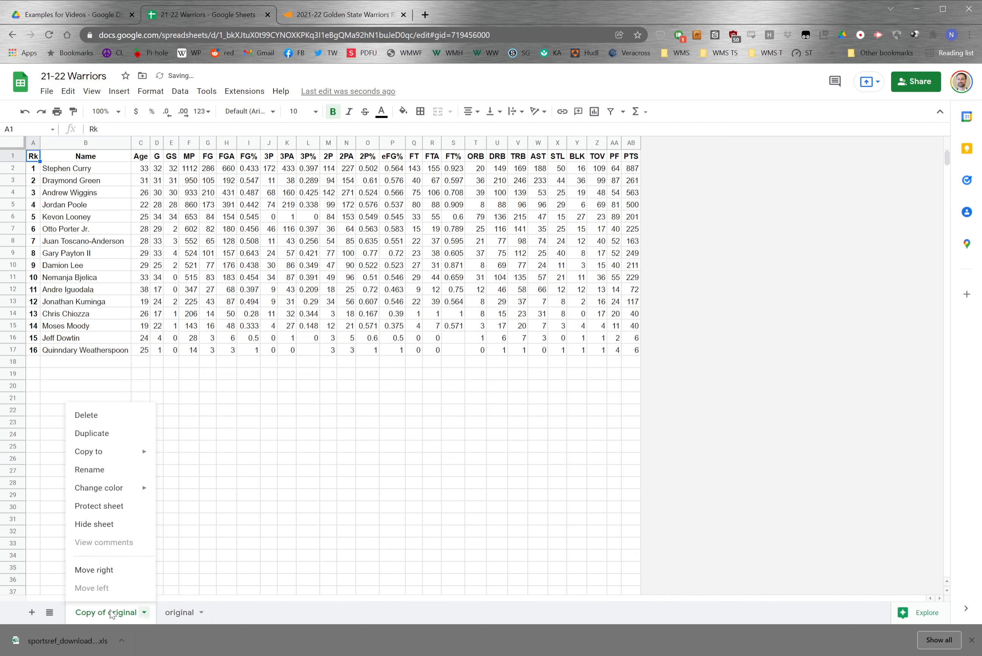
{"action": "left_click", "coordinate": [96, 470]}
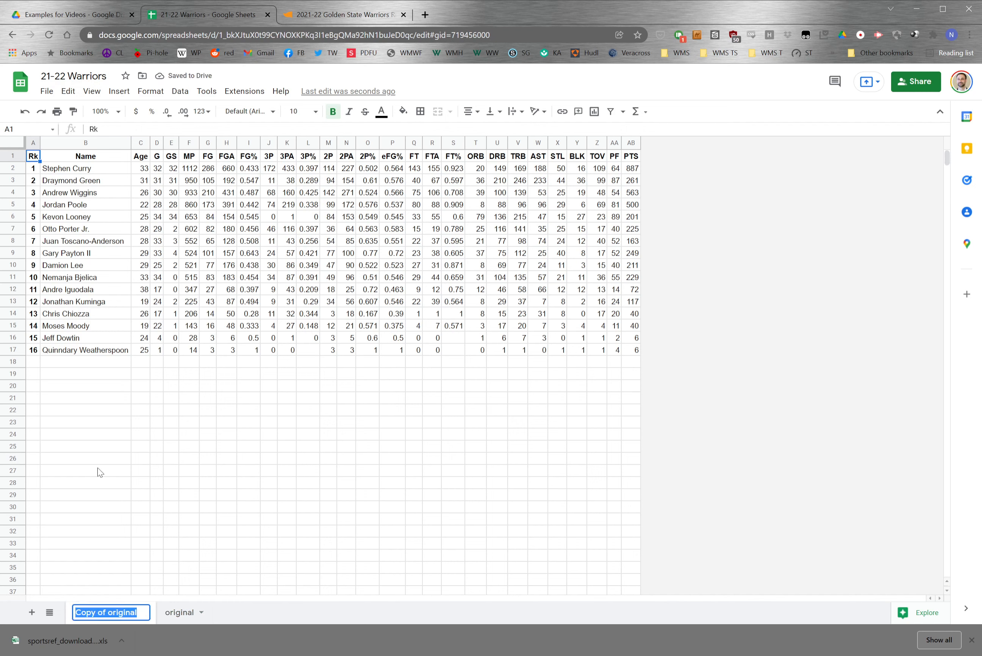
{"action": "type", "text": "main"}
{"action": "left_click", "coordinate": [94, 464]}
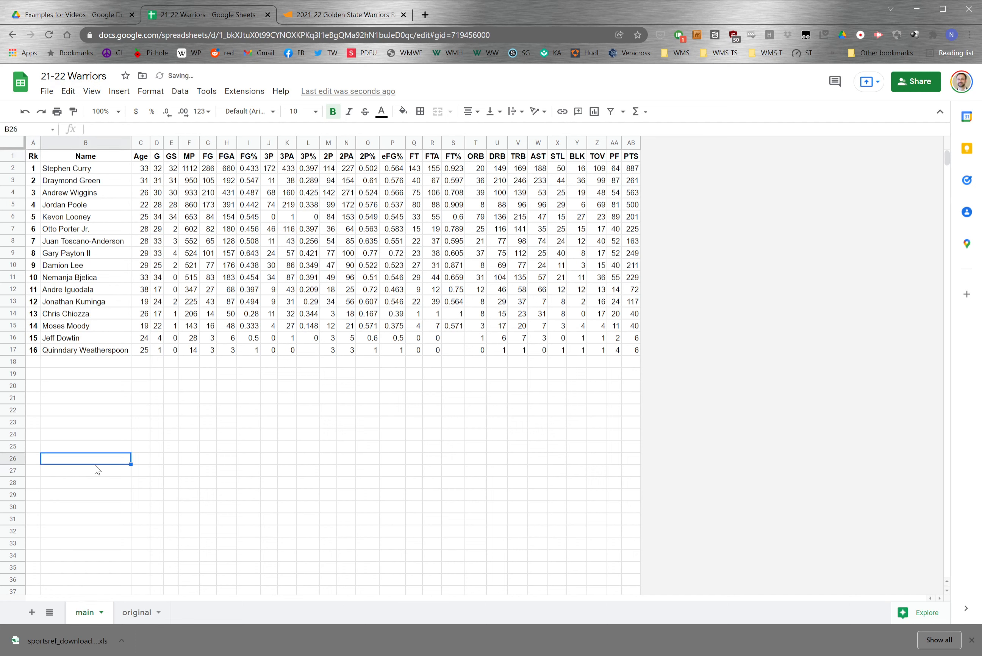
{"action": "left_click", "coordinate": [136, 612]}
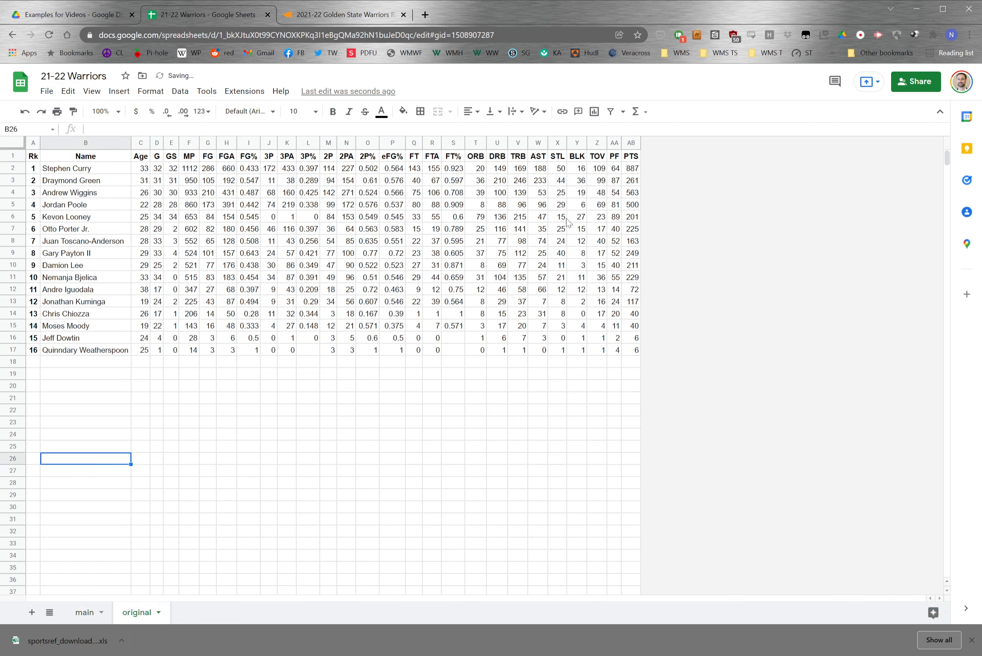
{"action": "left_click", "coordinate": [94, 612]}
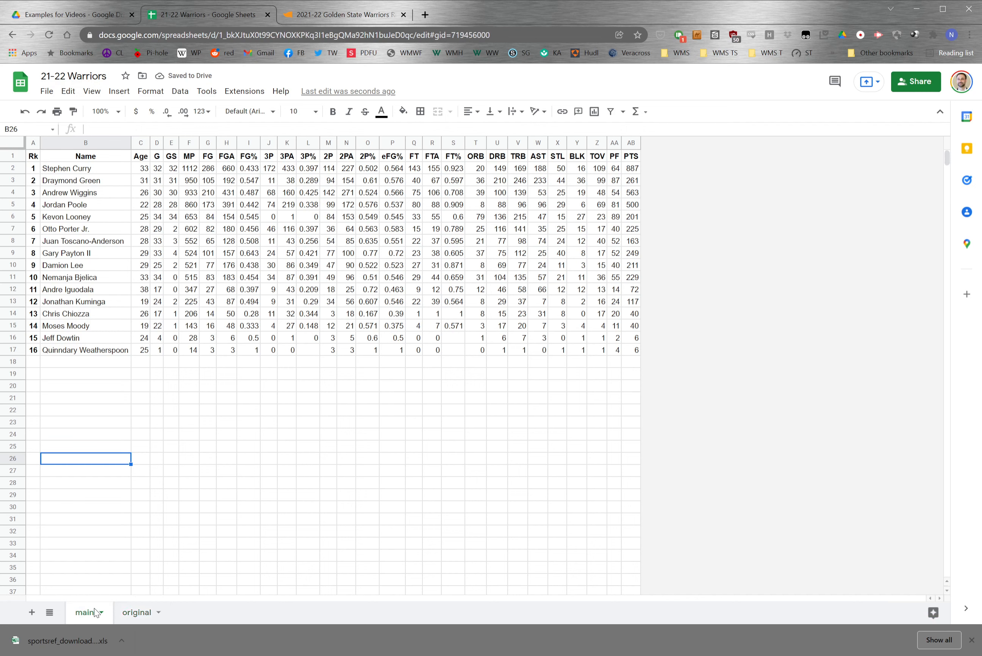
{"action": "left_click", "coordinate": [368, 302]}
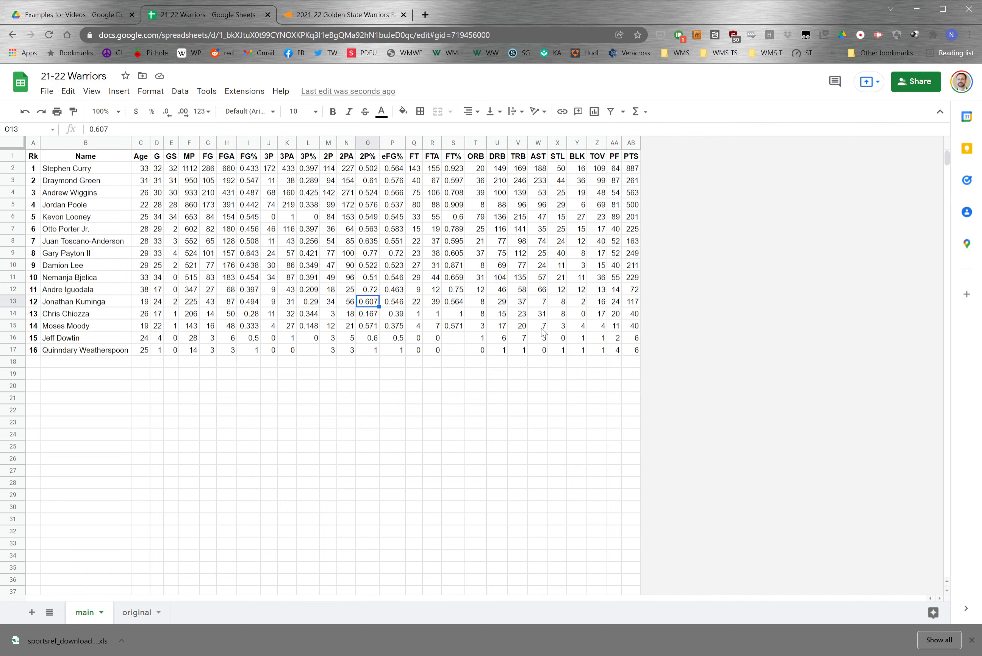
{"action": "left_click", "coordinate": [578, 207]}
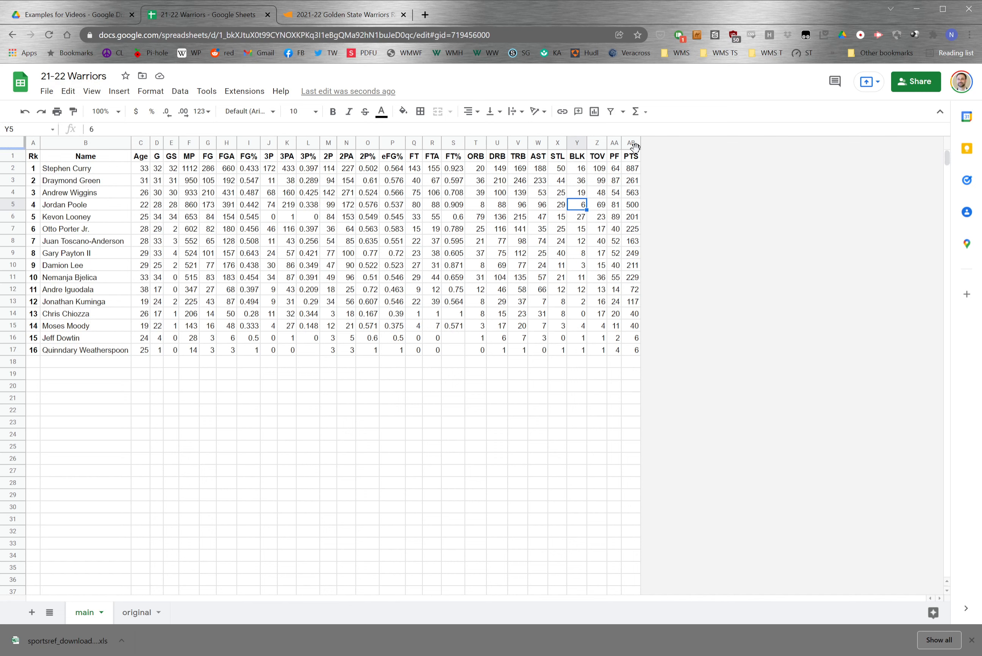
{"action": "left_click", "coordinate": [119, 91]}
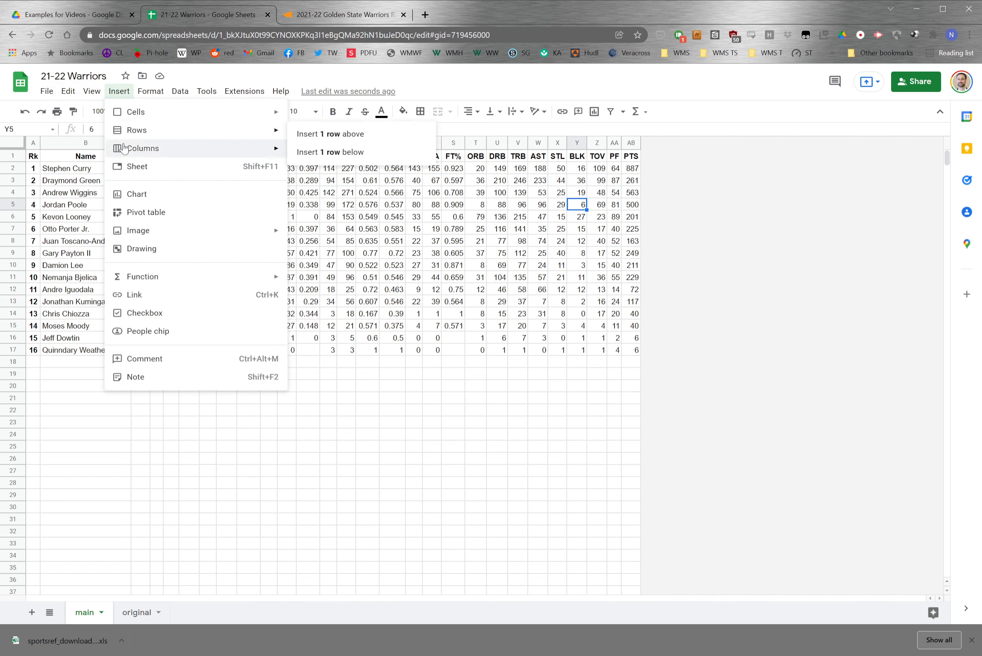
{"action": "mouse_move", "coordinate": [124, 148]}
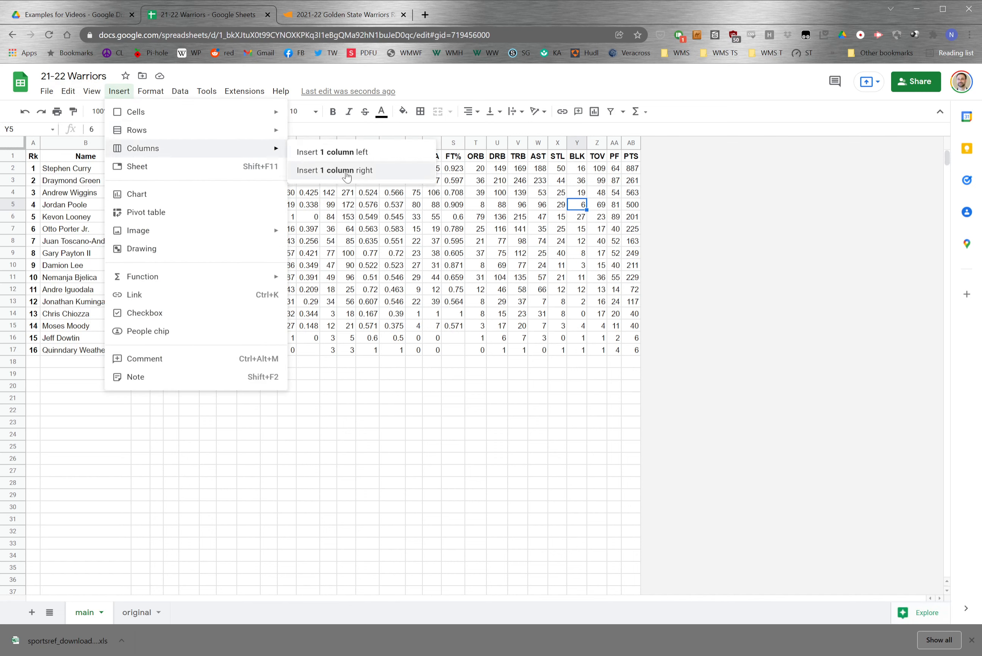
{"action": "left_click", "coordinate": [450, 265]}
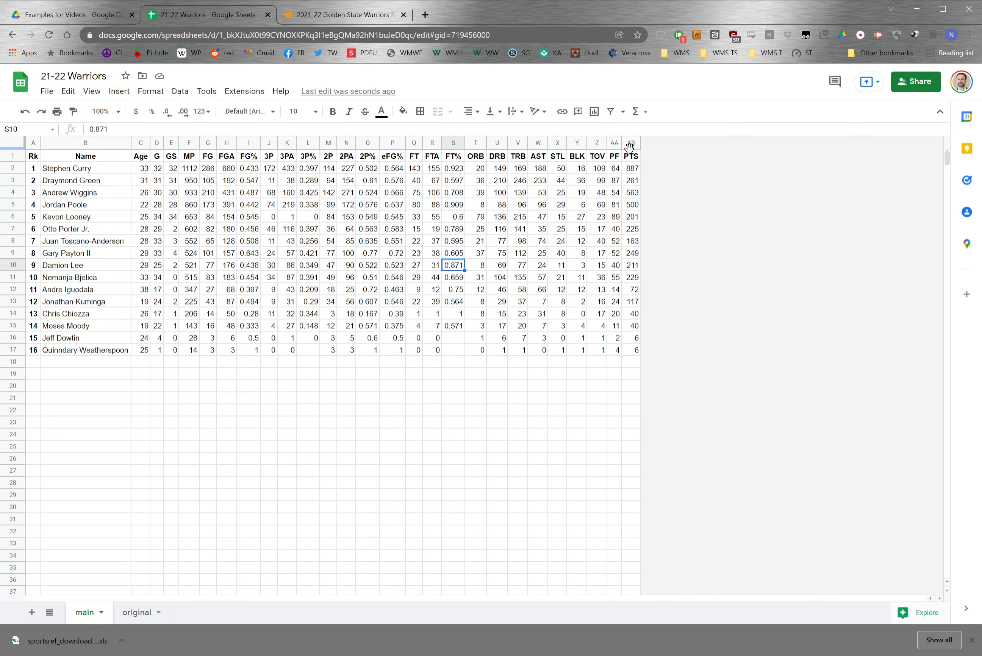
Insert seven empty columns to the right of the PTS column on the "main" sheet.
{"action": "left_click_drag", "start_coordinate": [630, 147], "coordinate": [518, 143]}
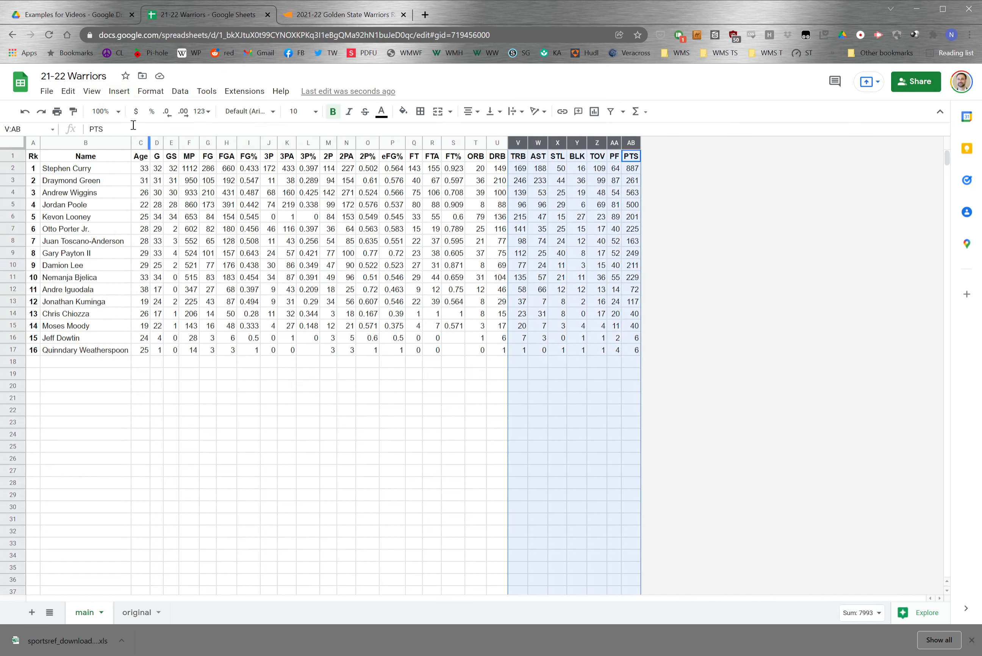
{"action": "left_click", "coordinate": [119, 91]}
{"action": "mouse_move", "coordinate": [168, 149]}
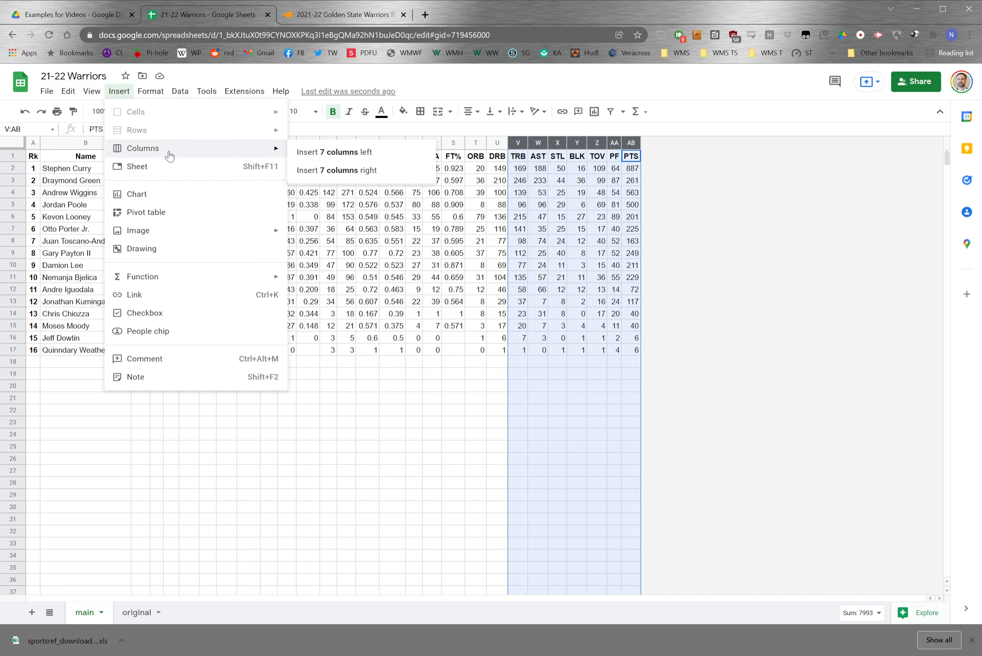
{"action": "left_click", "coordinate": [355, 171]}
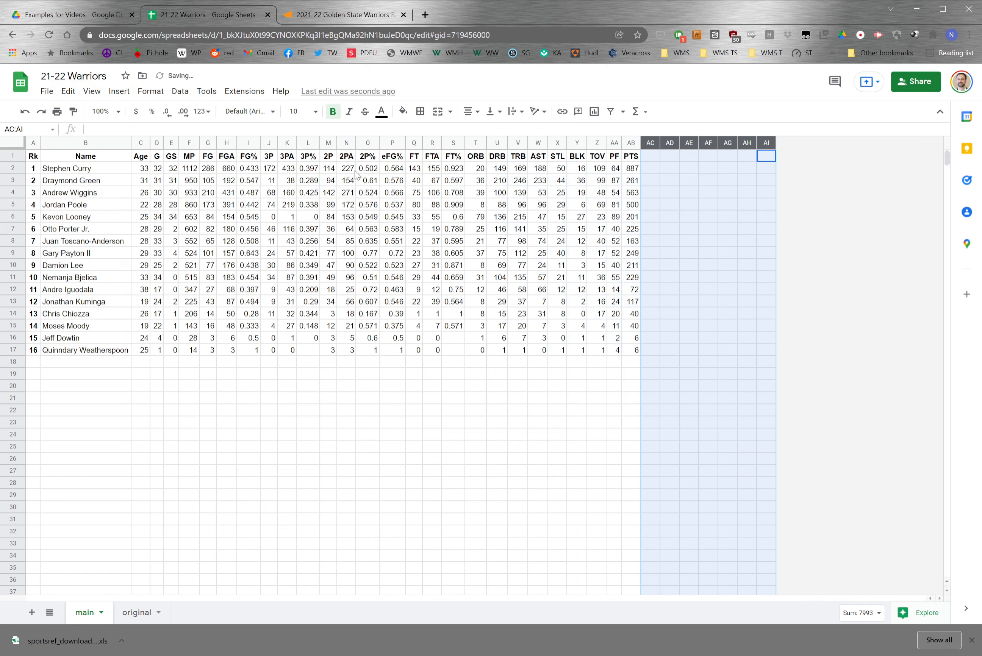
{"action": "left_click", "coordinate": [631, 216]}
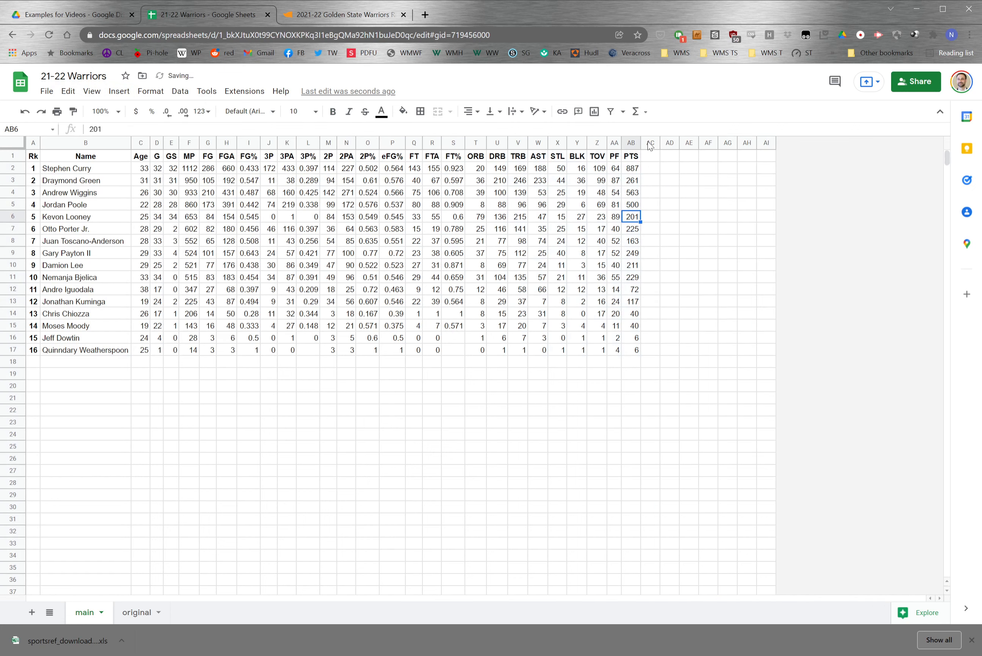
Widen the empty columns AC through AI together to an equal width.
{"action": "left_click_drag", "start_coordinate": [650, 143], "coordinate": [766, 142]}
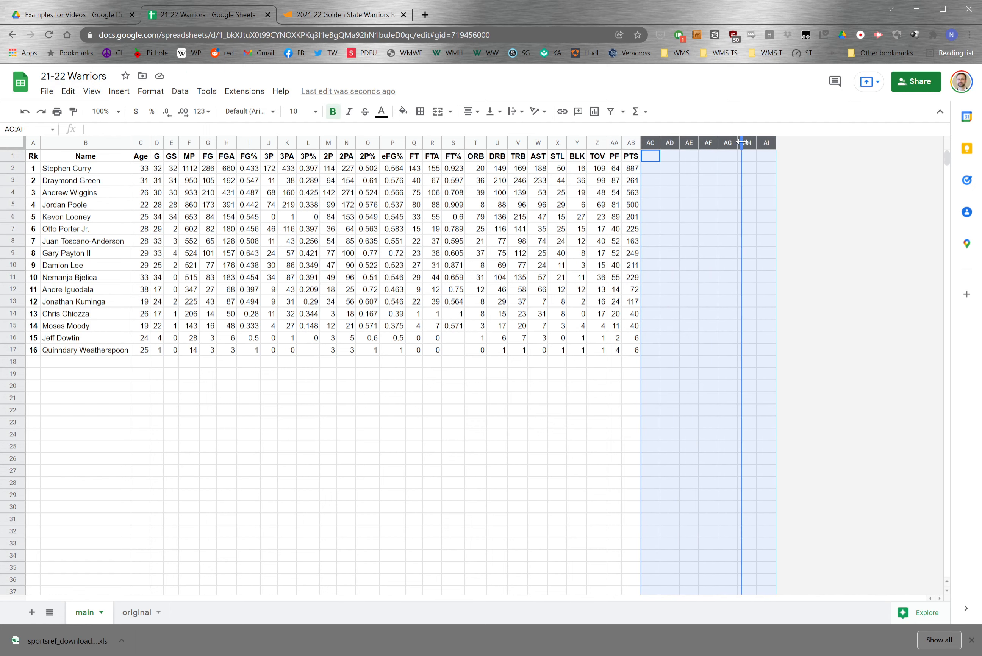
{"action": "double_click", "coordinate": [757, 143]}
{"action": "left_click", "coordinate": [748, 233]}
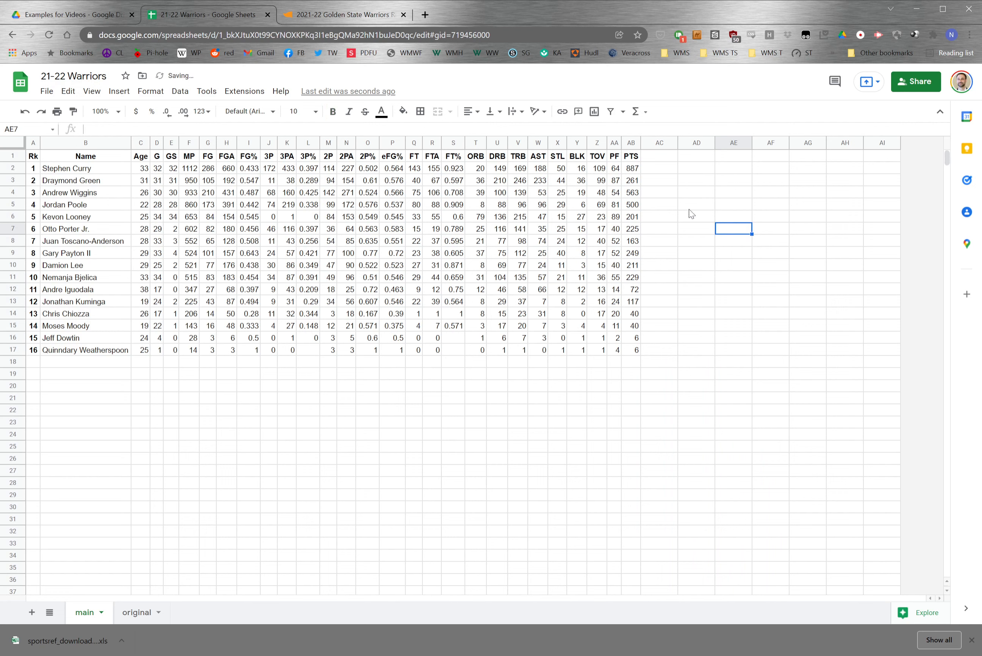
{"action": "left_click", "coordinate": [662, 169]}
{"action": "left_click", "coordinate": [656, 157]}
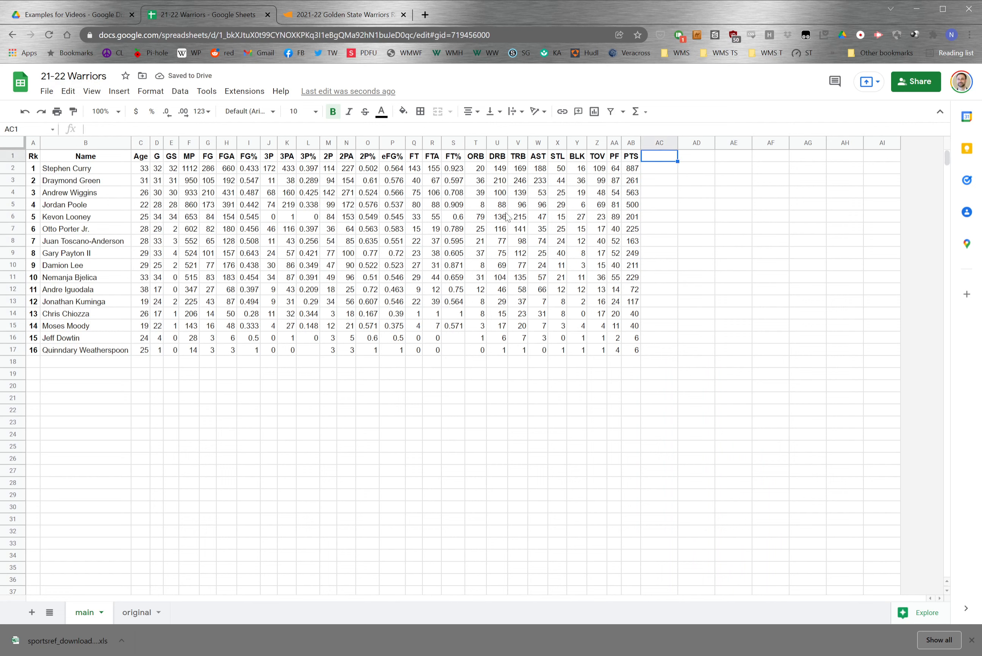
{"action": "left_click", "coordinate": [254, 172]}
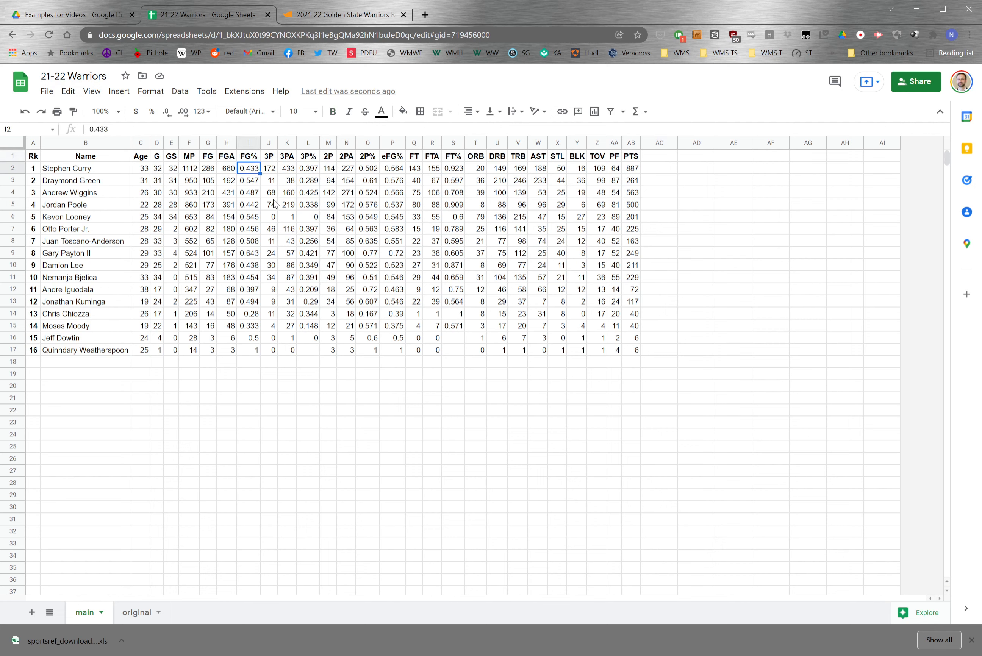
{"action": "left_click", "coordinate": [257, 210]}
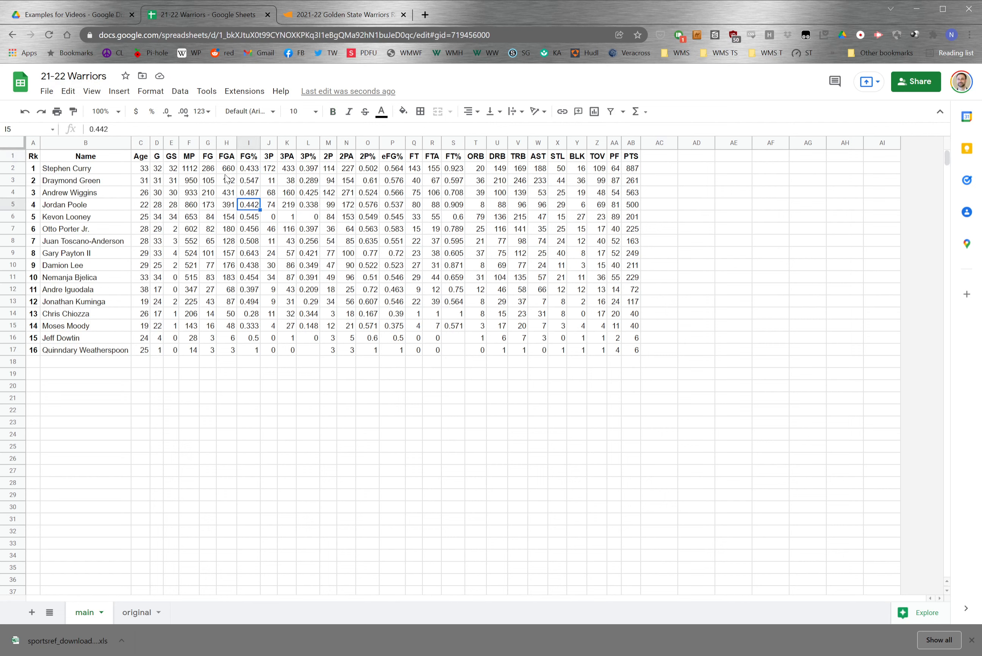
{"action": "left_click", "coordinate": [209, 173]}
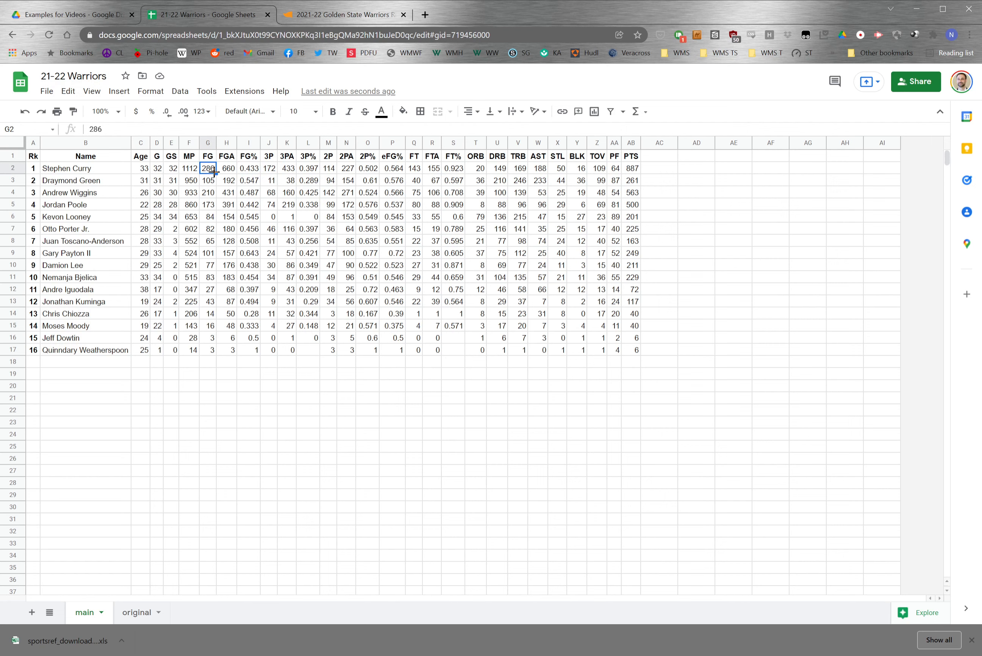
{"action": "left_click", "coordinate": [228, 172]}
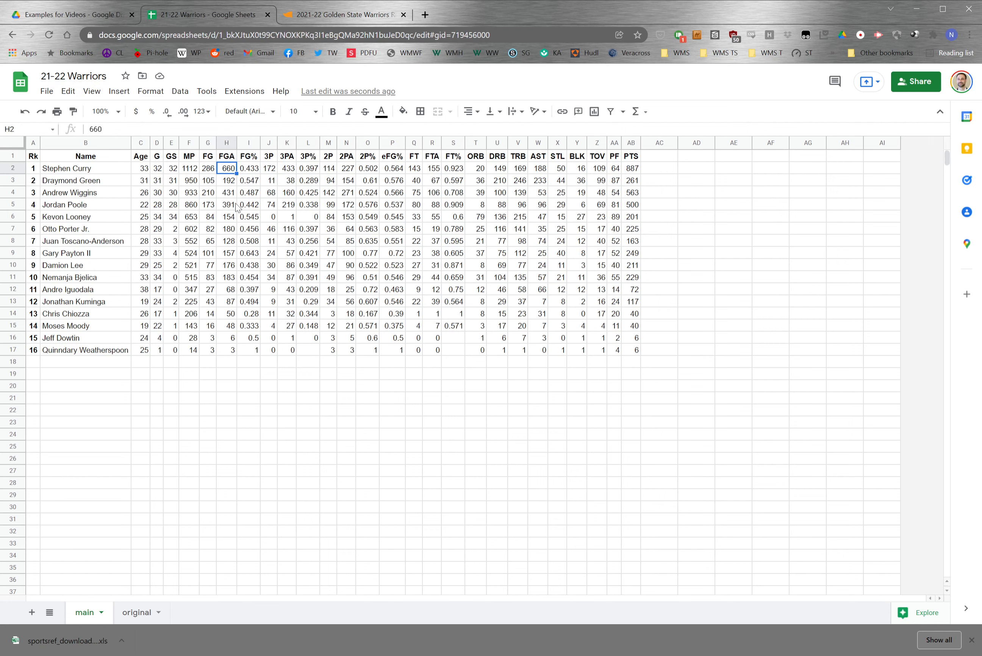
Enter the header "NEWFG%" in cell AC1, beside the PTS header.
{"action": "left_click", "coordinate": [667, 157]}
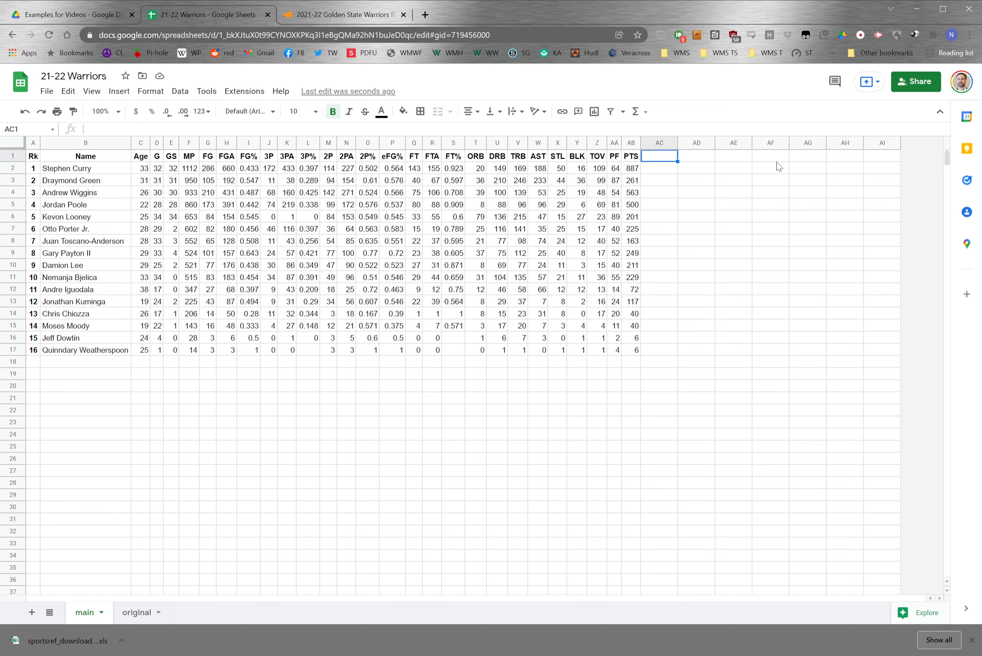
{"action": "type", "text": "NEWFG%"}
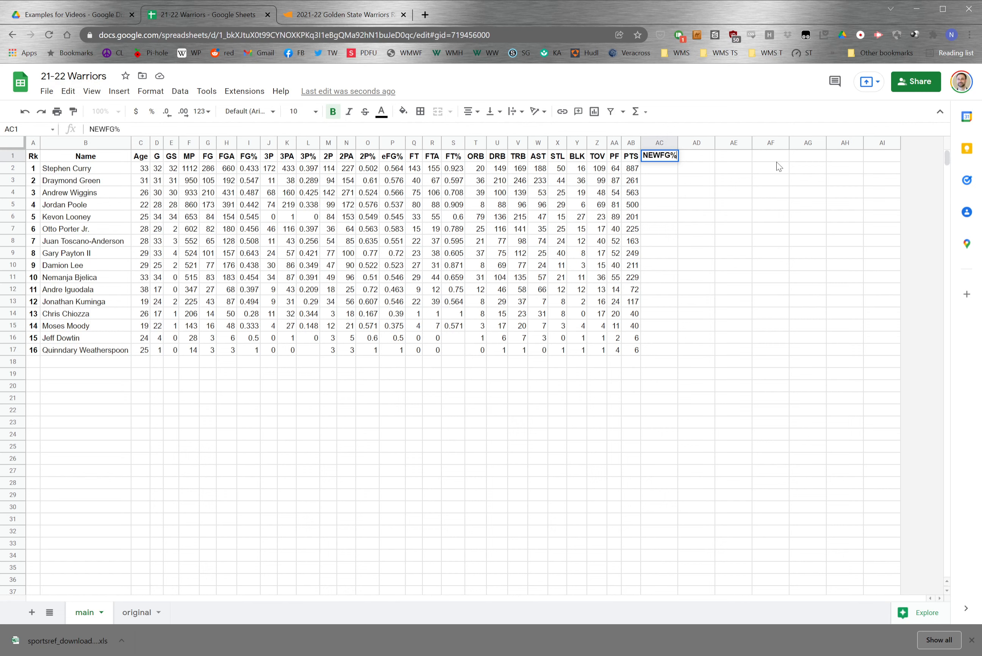
{"action": "left_click", "coordinate": [650, 235]}
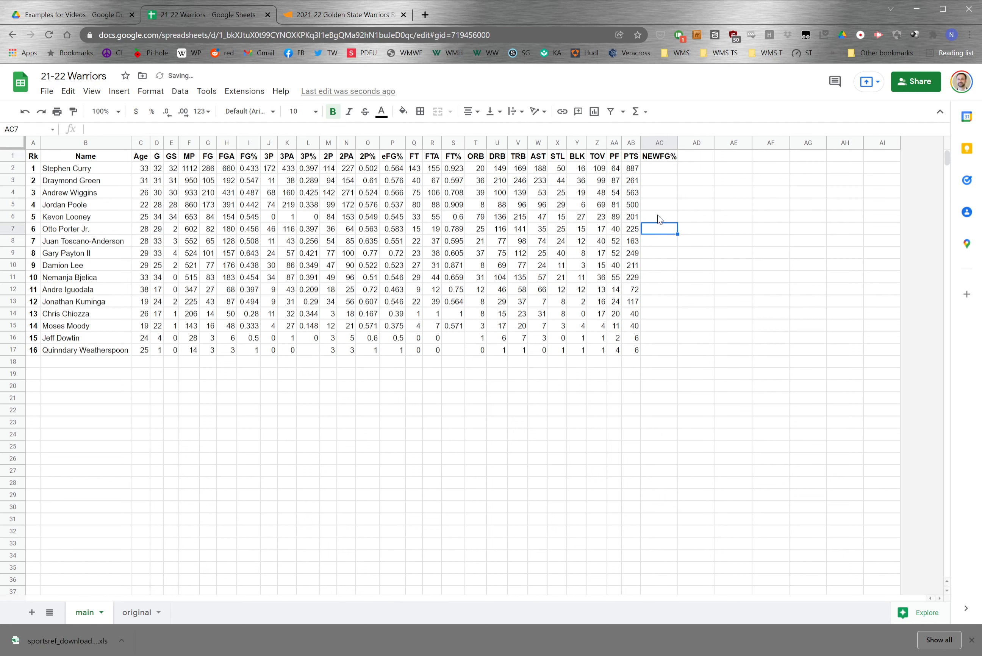
Calculate field goal percentage in AC2 with =G2/H2 and fill the formula down the NEWFG% column to row 17.
{"action": "left_click", "coordinate": [666, 170]}
{"action": "type", "text": "="}
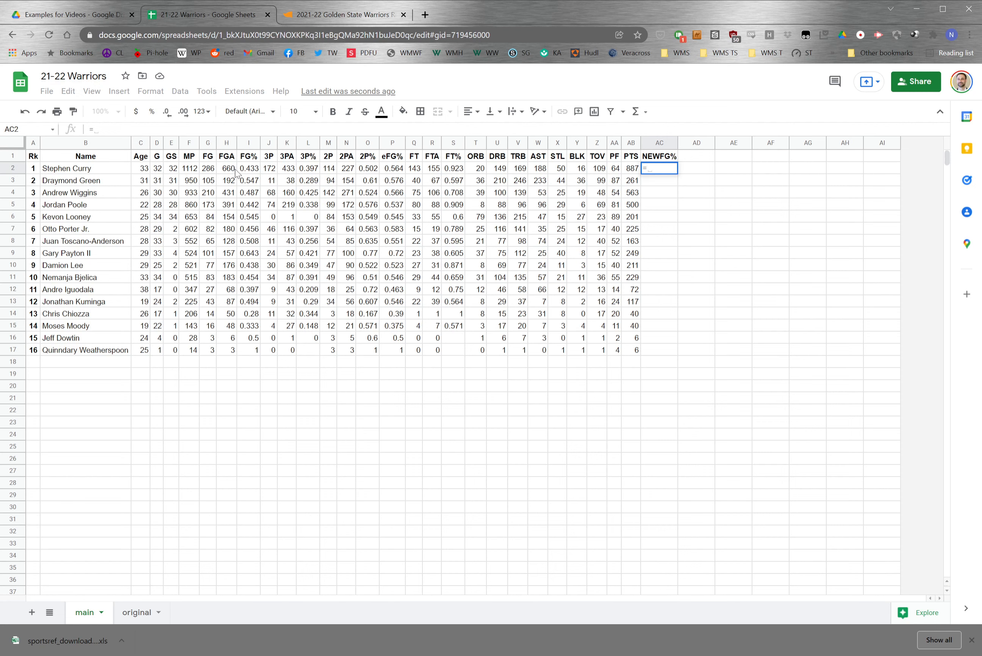
{"action": "left_click", "coordinate": [211, 169]}
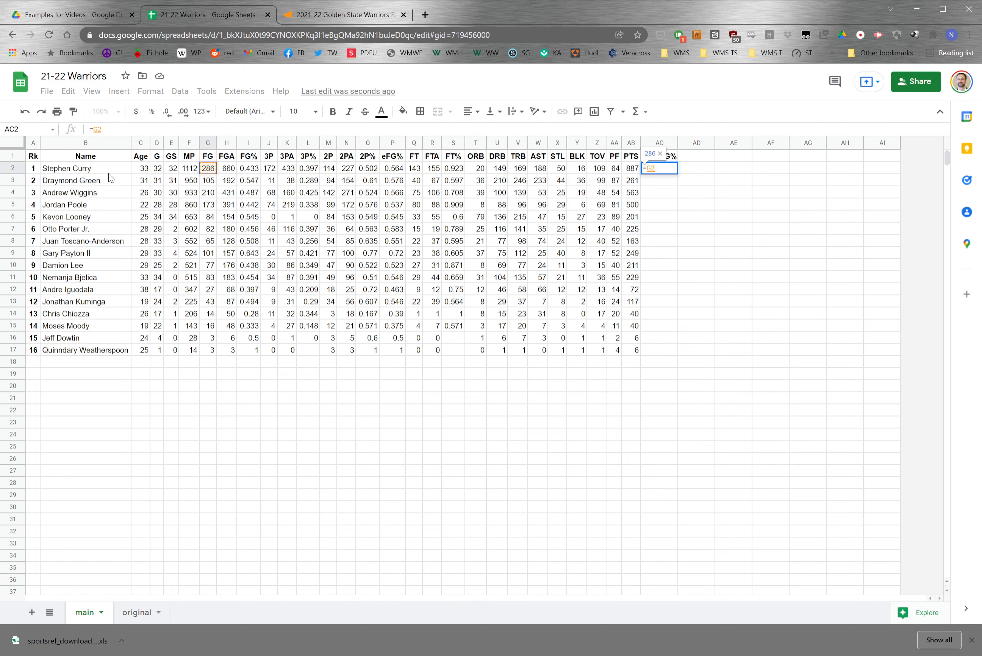
{"action": "type", "text": "/"}
{"action": "left_click", "coordinate": [229, 169]}
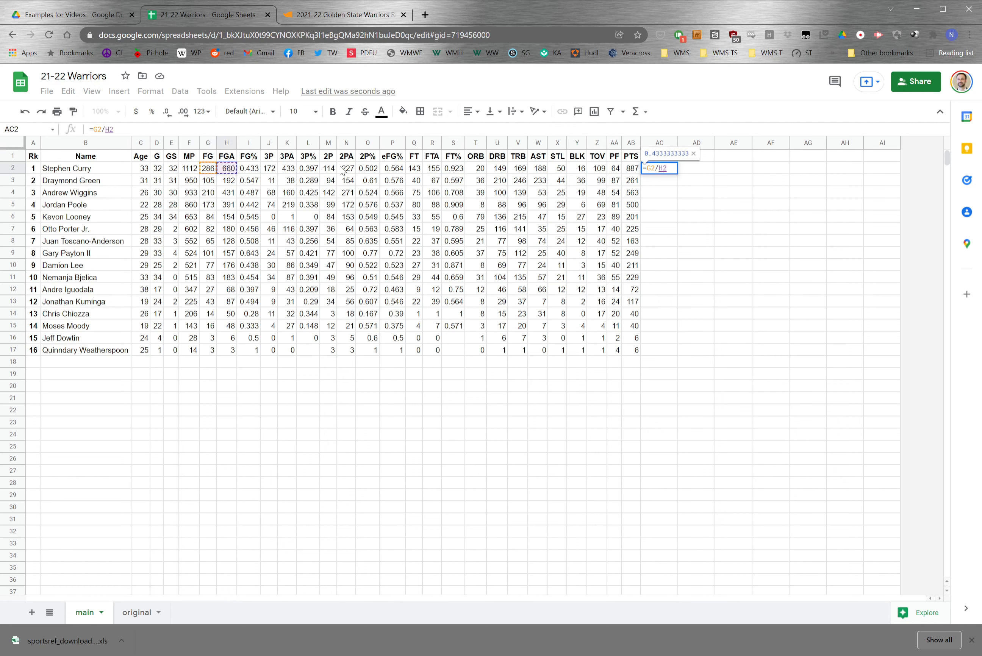
{"action": "key", "text": "Return"}
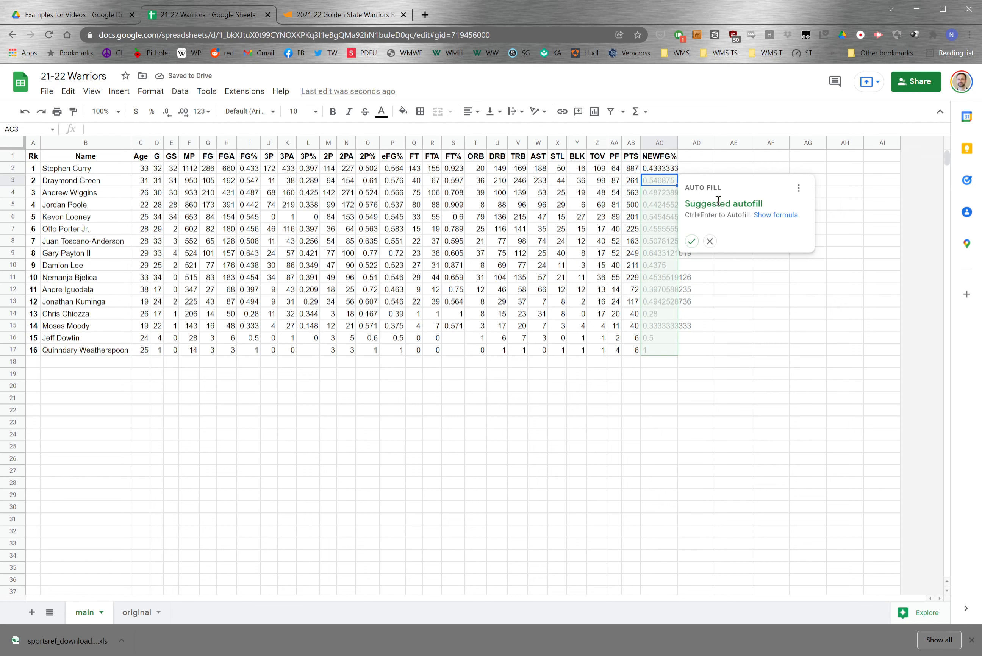
{"action": "left_click", "coordinate": [692, 241]}
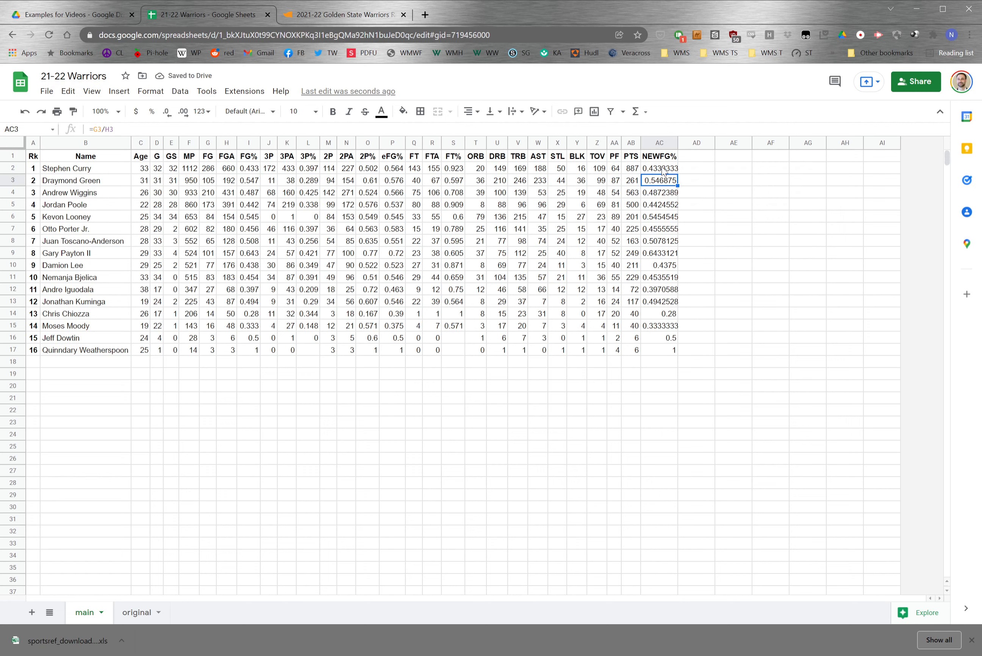
{"action": "left_click", "coordinate": [664, 341]}
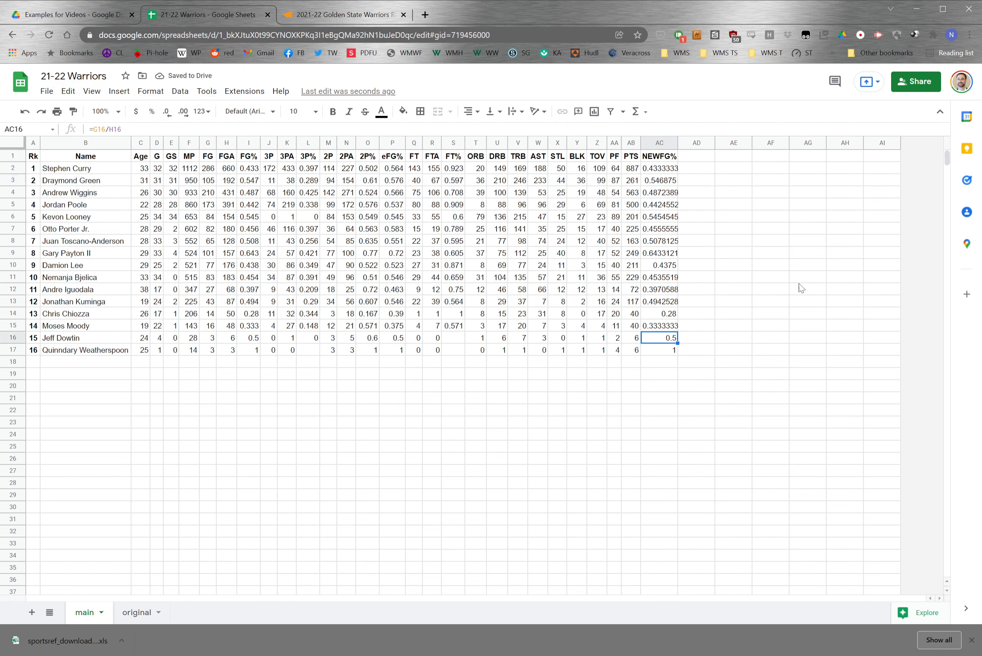
Format the NEWFG% values in AC2:AC17 to show three decimal places.
{"action": "left_click_drag", "start_coordinate": [664, 170], "coordinate": [662, 351]}
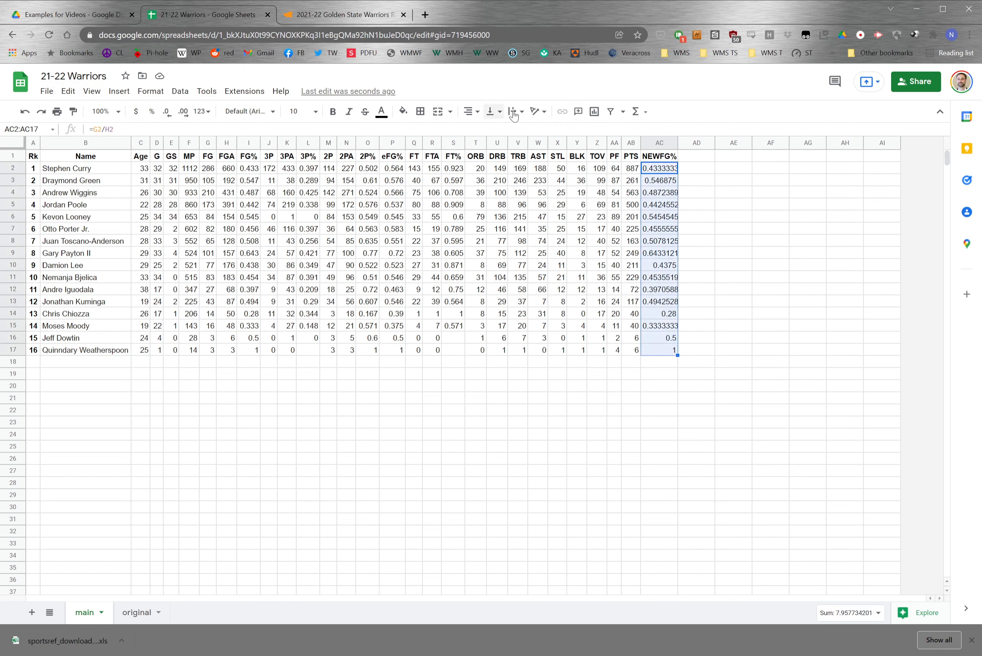
{"action": "left_click", "coordinate": [168, 112]}
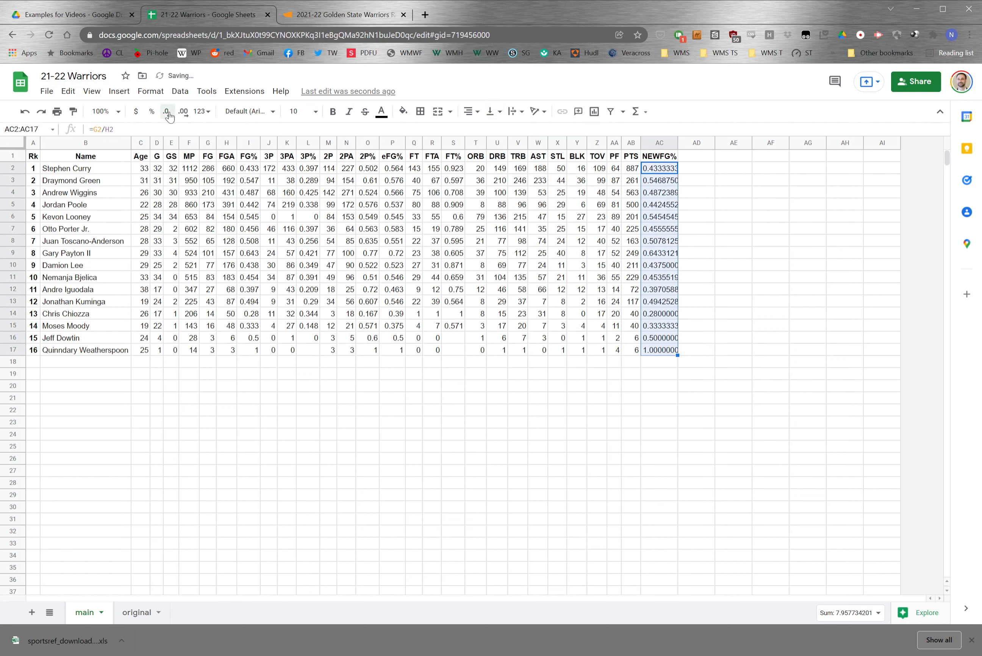
{"action": "left_click", "coordinate": [168, 112]}
{"action": "left_click", "coordinate": [168, 112]}
{"action": "left_click", "coordinate": [168, 112]}
{"action": "left_click", "coordinate": [168, 112]}
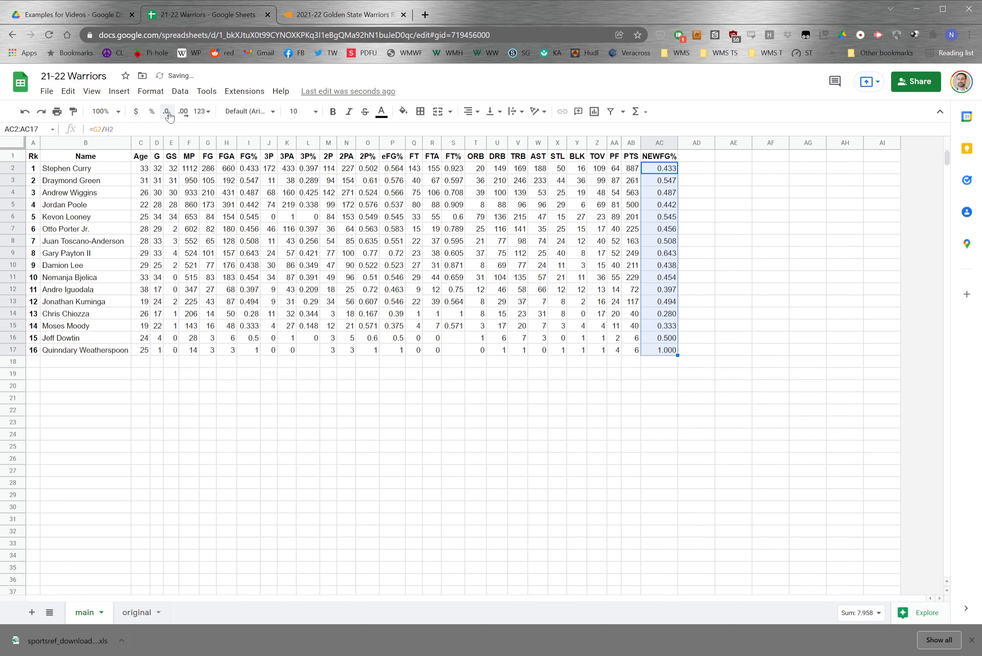
Compare the calculated NEWFG% values with the original FG% column for several players.
{"action": "left_click", "coordinate": [415, 230]}
{"action": "left_click", "coordinate": [253, 172]}
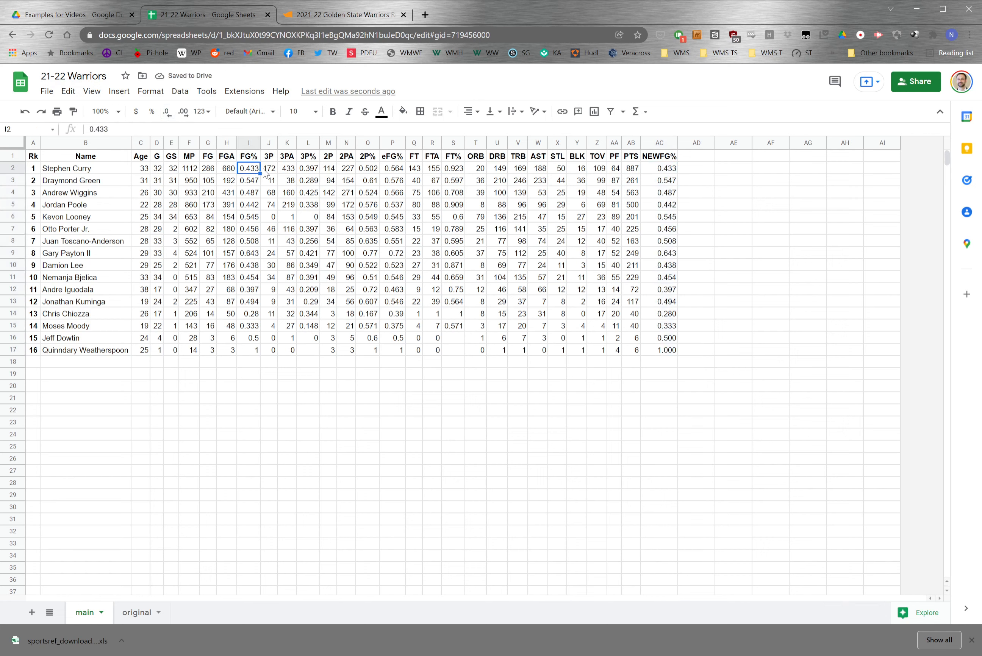
{"action": "left_click", "coordinate": [666, 171]}
{"action": "left_click", "coordinate": [256, 171]}
{"action": "left_click", "coordinate": [250, 182]}
{"action": "left_click", "coordinate": [671, 171]}
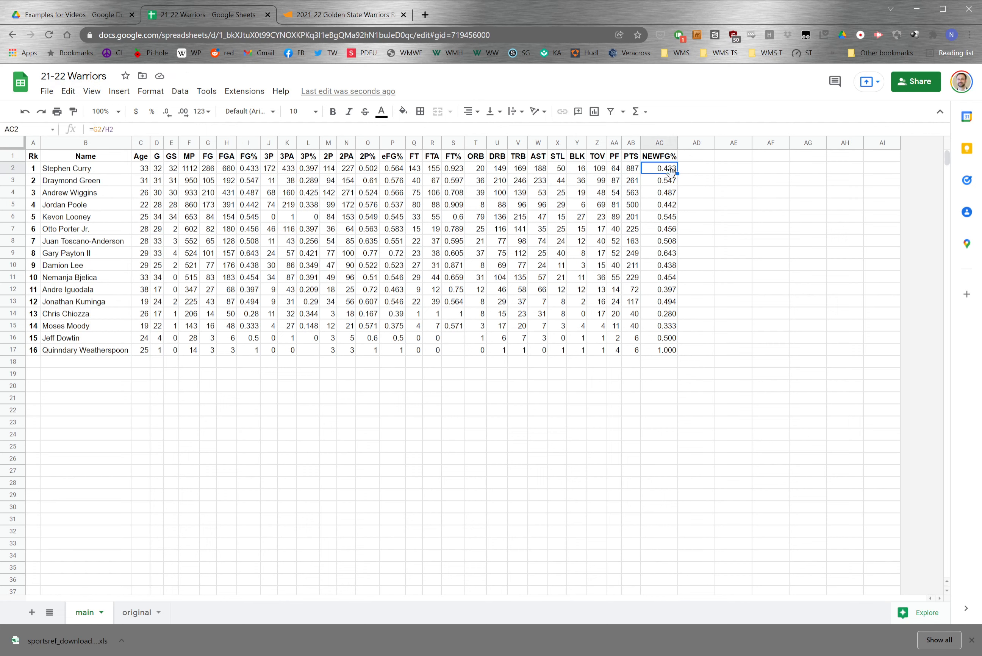
{"action": "left_click", "coordinate": [646, 206]}
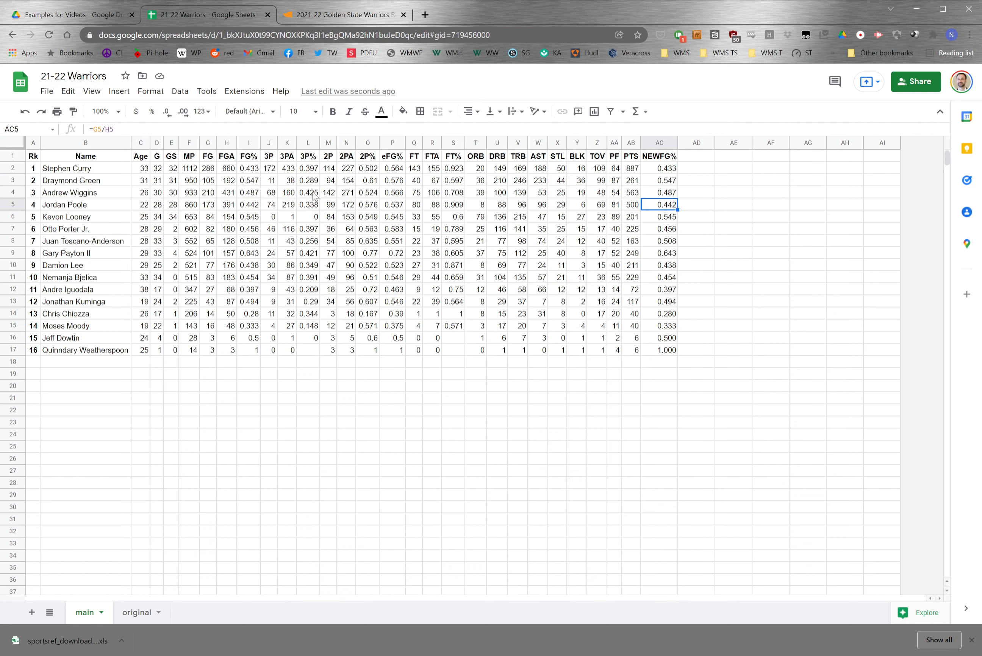
{"action": "left_click", "coordinate": [227, 218]}
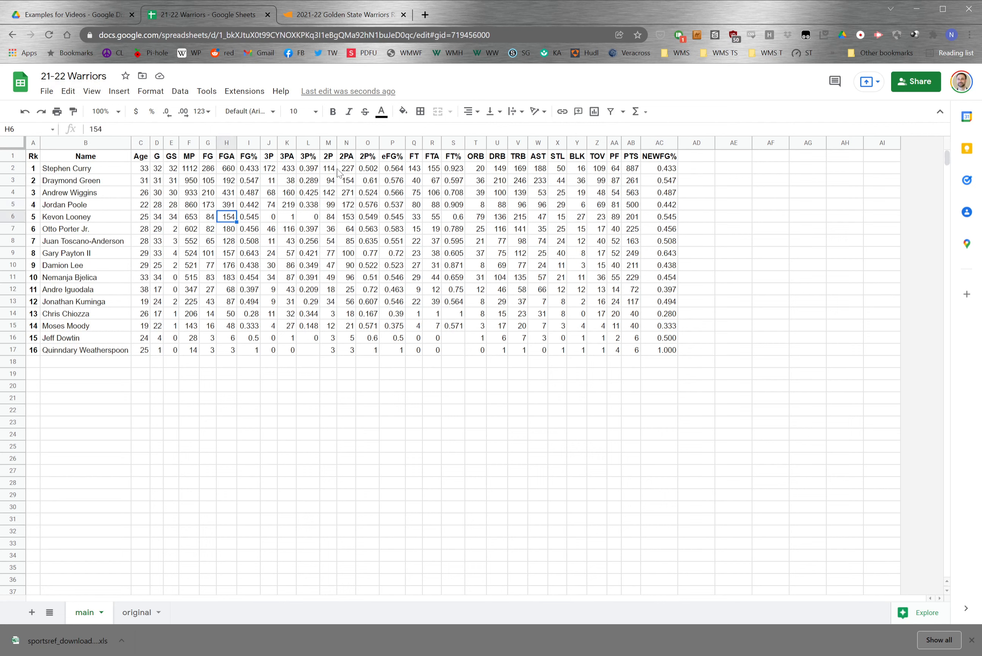
Begin the effective field goal percentage formula in AD2 with =M2+J2*1.5, weighting three-pointers by 1.5.
{"action": "left_click", "coordinate": [402, 156]}
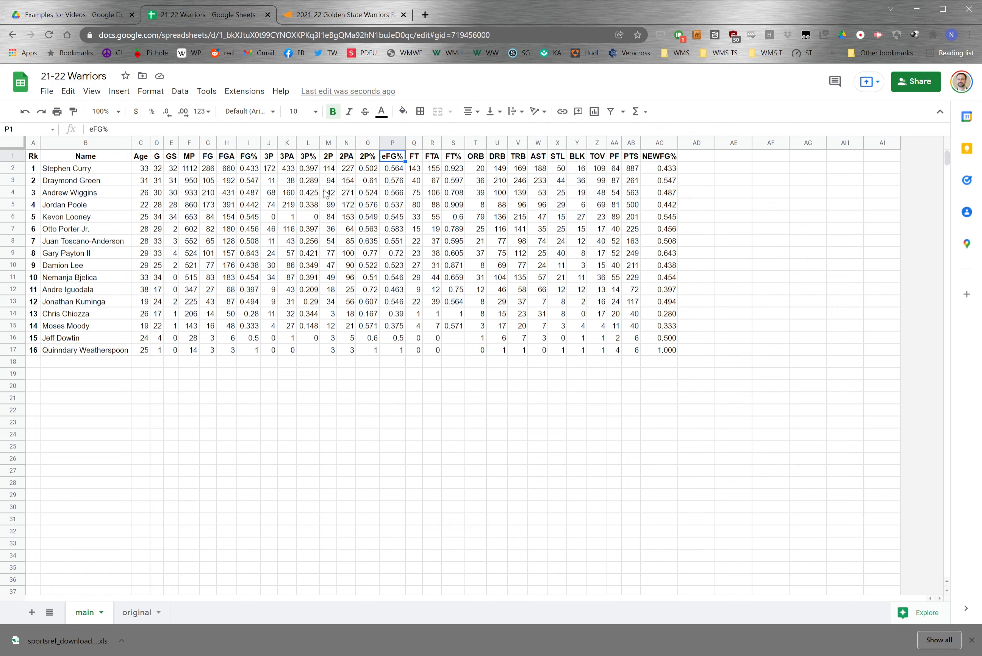
{"action": "left_click", "coordinate": [697, 172]}
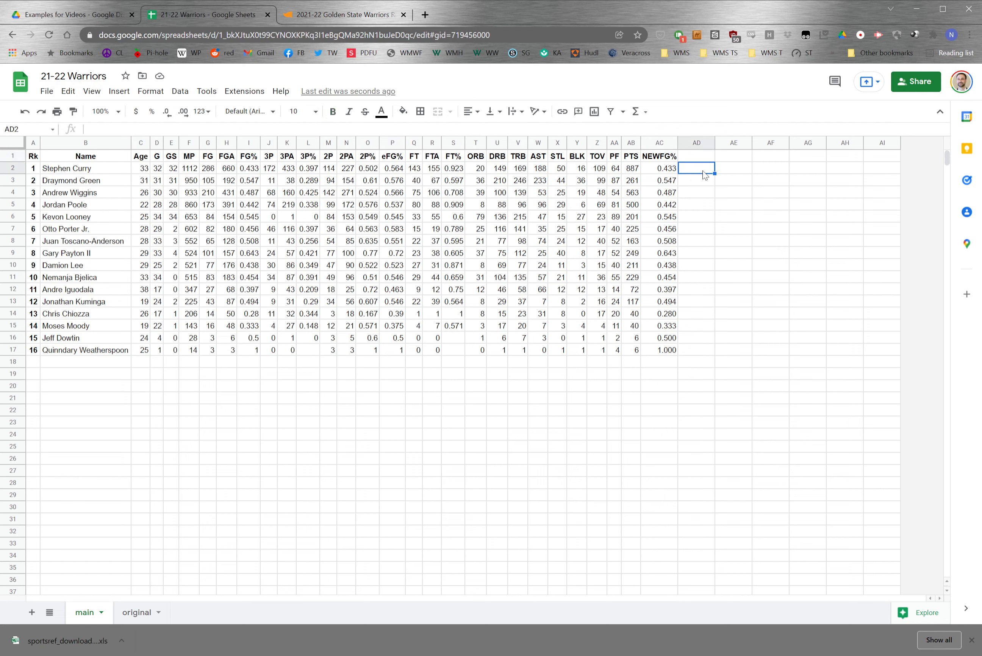
{"action": "type", "text": "="}
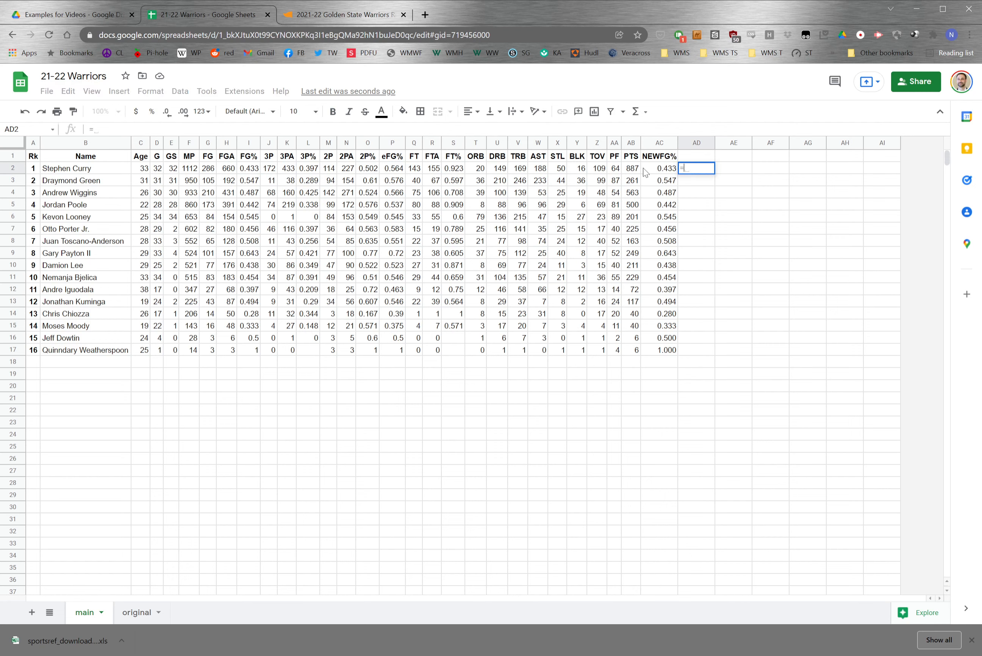
{"action": "left_click", "coordinate": [330, 169]}
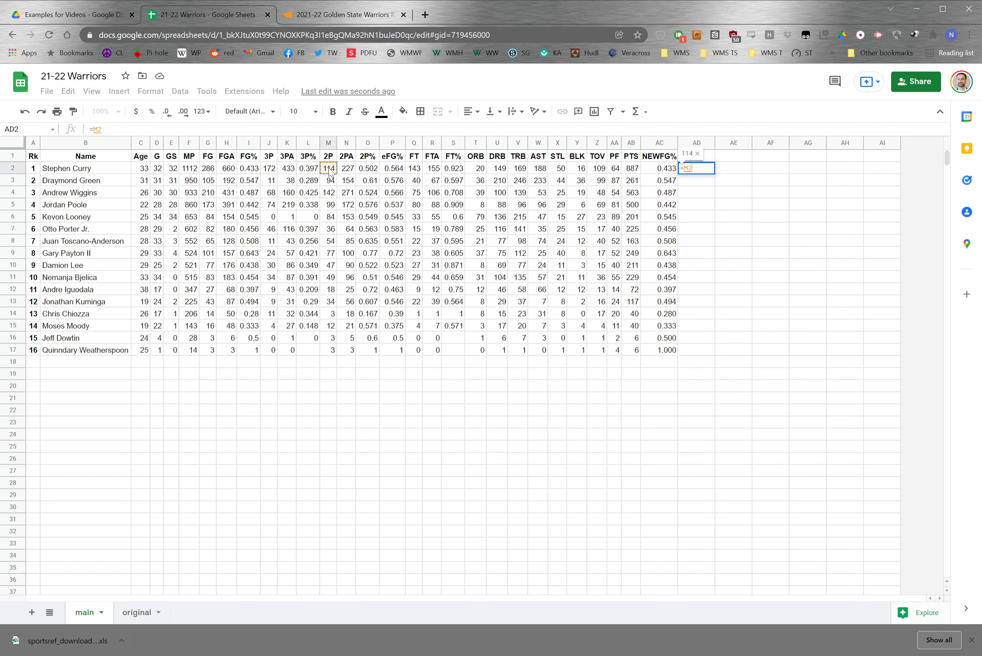
{"action": "type", "text": "+"}
{"action": "left_click", "coordinate": [271, 171]}
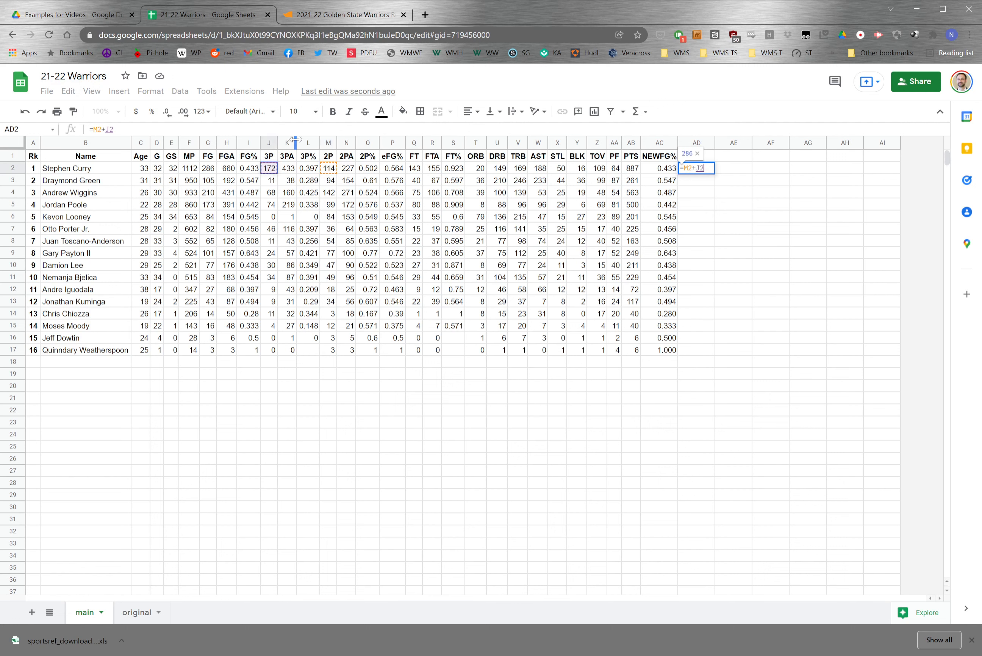
{"action": "type", "text": "*1.5"}
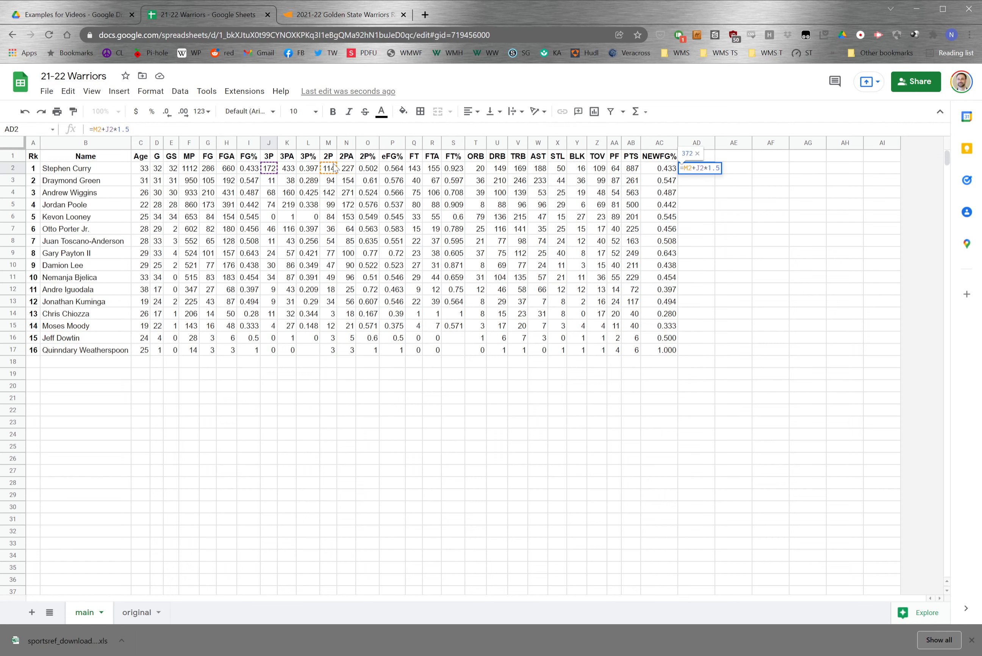
Complete the AD2 formula as =(M2+J2*1.5)/H2 and fill it down column AD to row 17.
{"action": "left_click", "coordinate": [92, 129]}
{"action": "type", "text": "("}
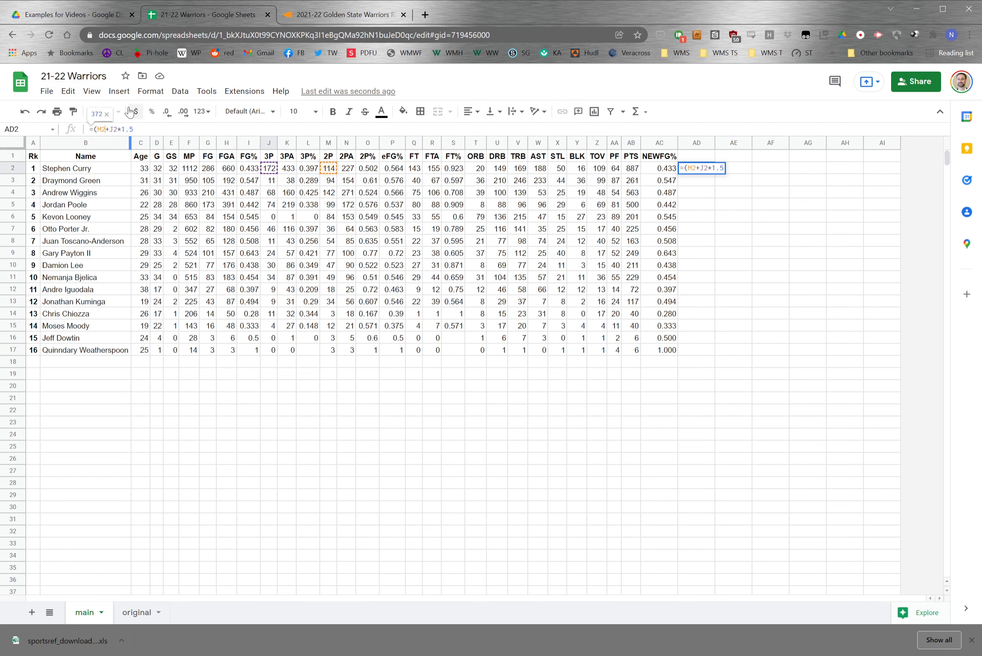
{"action": "key", "text": "Right"}
{"action": "key", "text": "Right"}
{"action": "key", "text": "Right"}
{"action": "key", "text": "Right"}
{"action": "key", "text": "Right"}
{"action": "type", "text": ")/"}
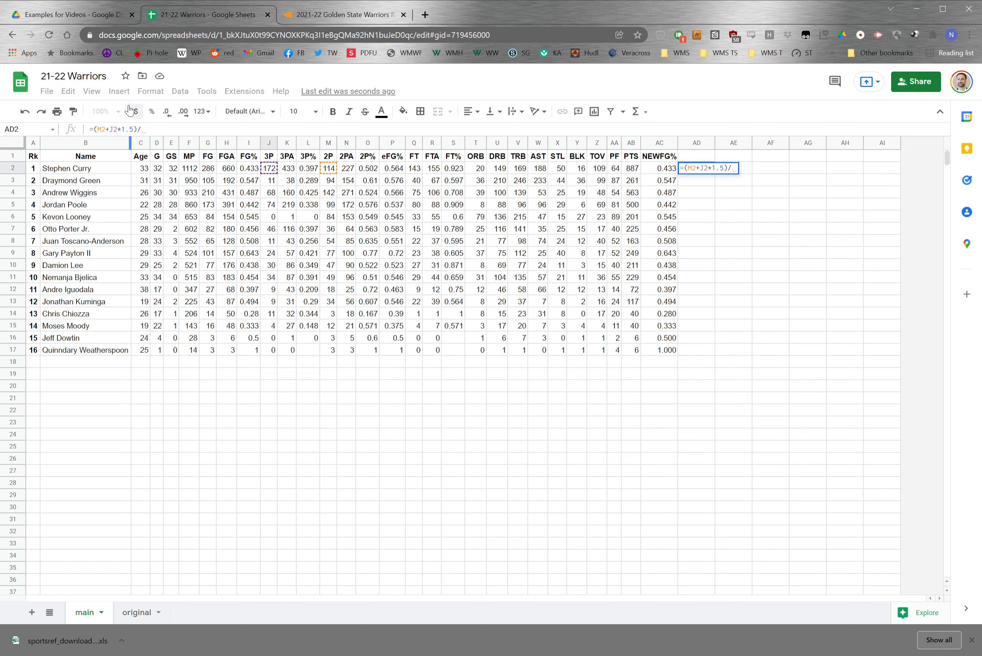
{"action": "left_click", "coordinate": [232, 169]}
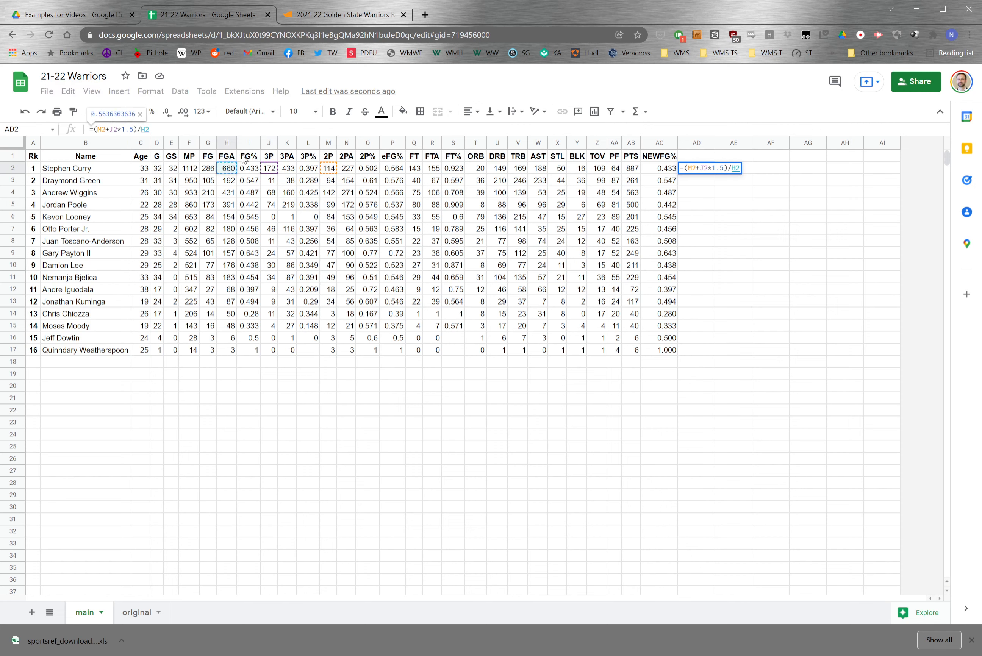
{"action": "key", "text": "Return"}
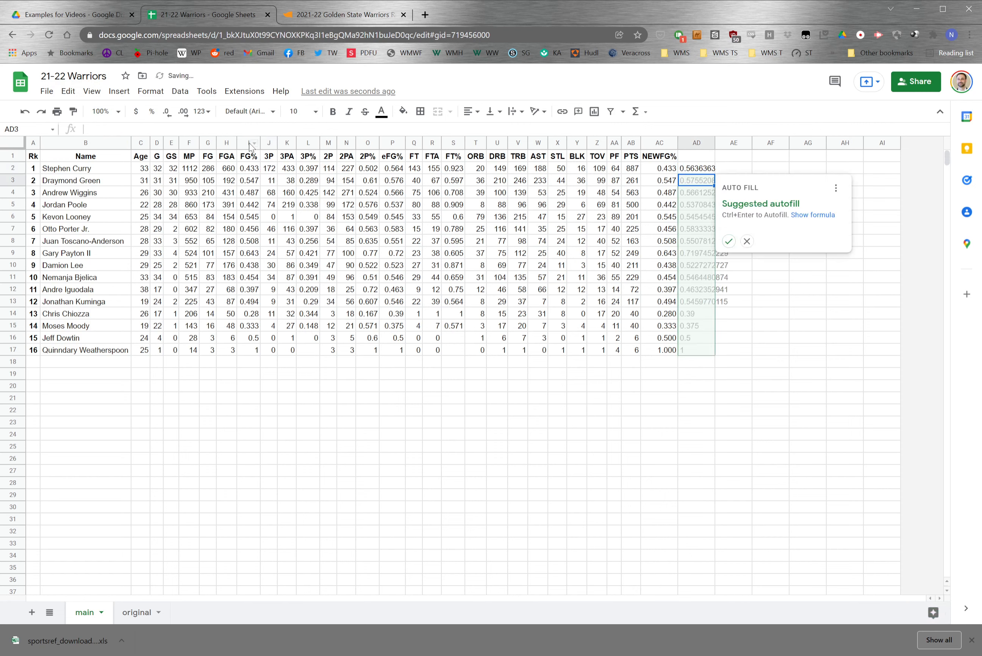
{"action": "left_click", "coordinate": [729, 241]}
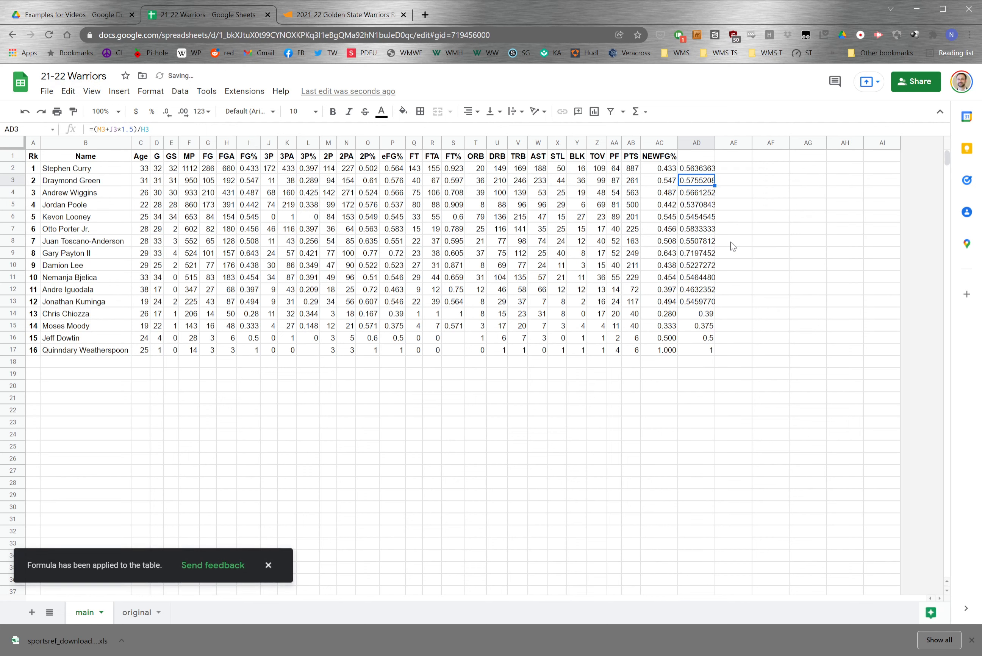
Enter the header "NEWEFG%" in cell AD1.
{"action": "left_click", "coordinate": [698, 154]}
{"action": "type", "text": "N"}
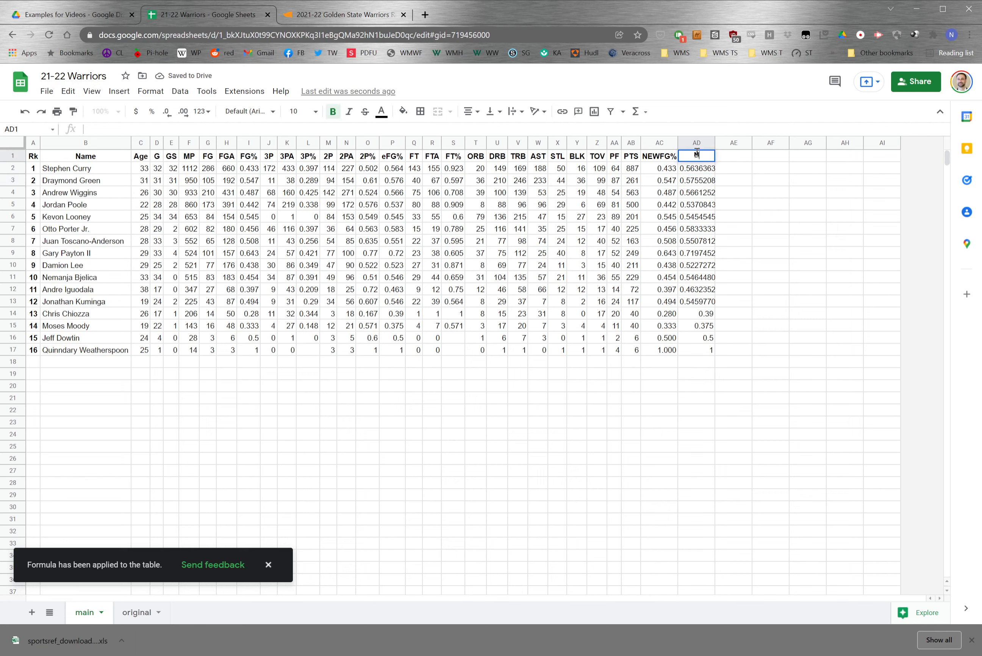
{"action": "type", "text": "EW"}
{"action": "type", "text": "EFG%"}
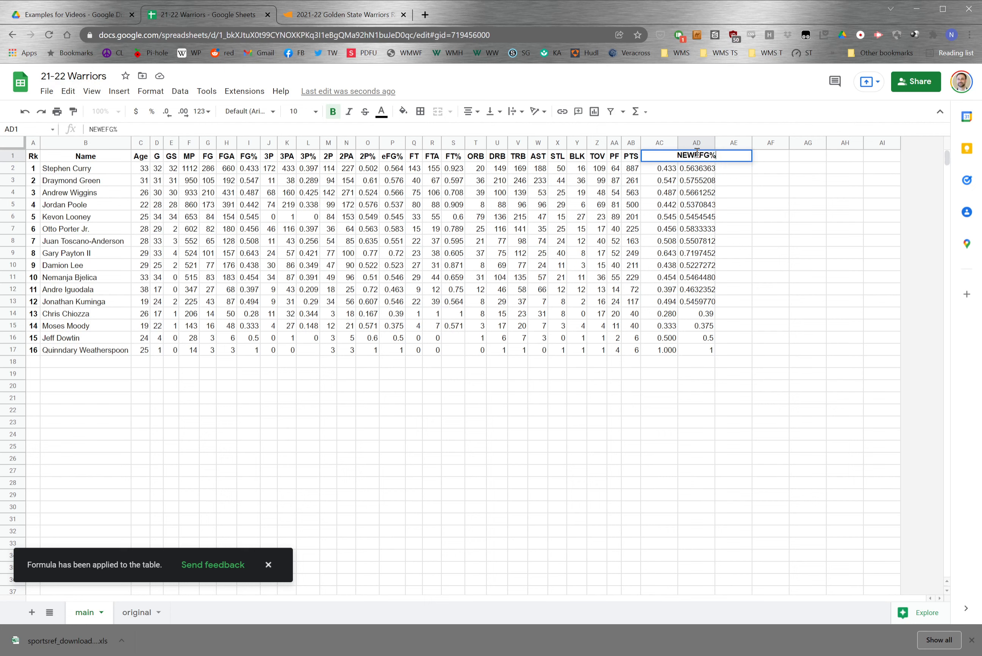
{"action": "key", "text": "Return"}
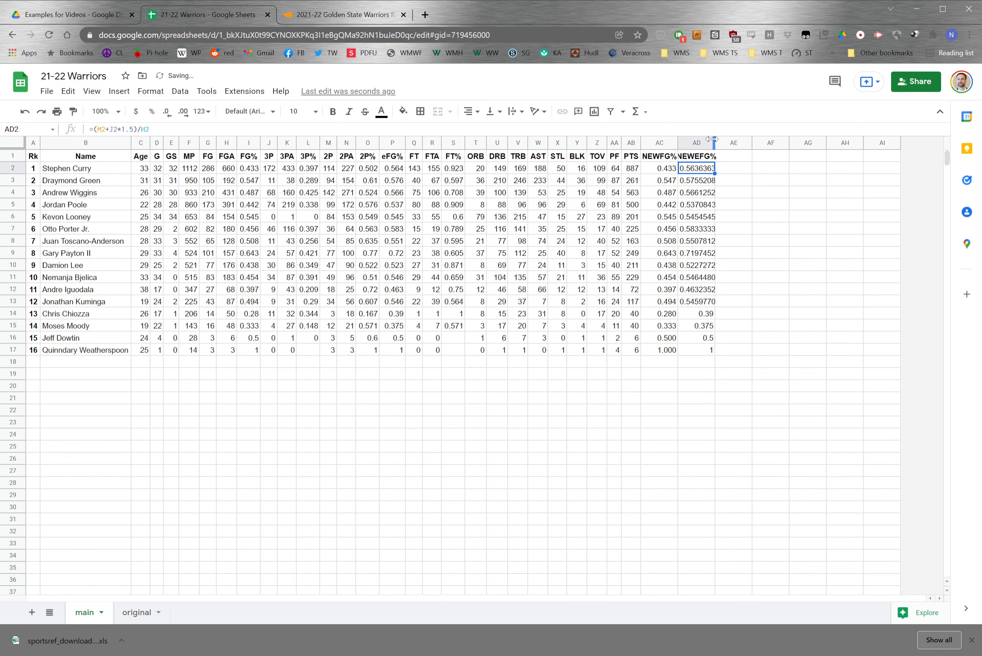
Widen column AD to fit its header and format AD2:AD17 to three decimal places.
{"action": "left_click_drag", "start_coordinate": [713, 139], "coordinate": [719, 351]}
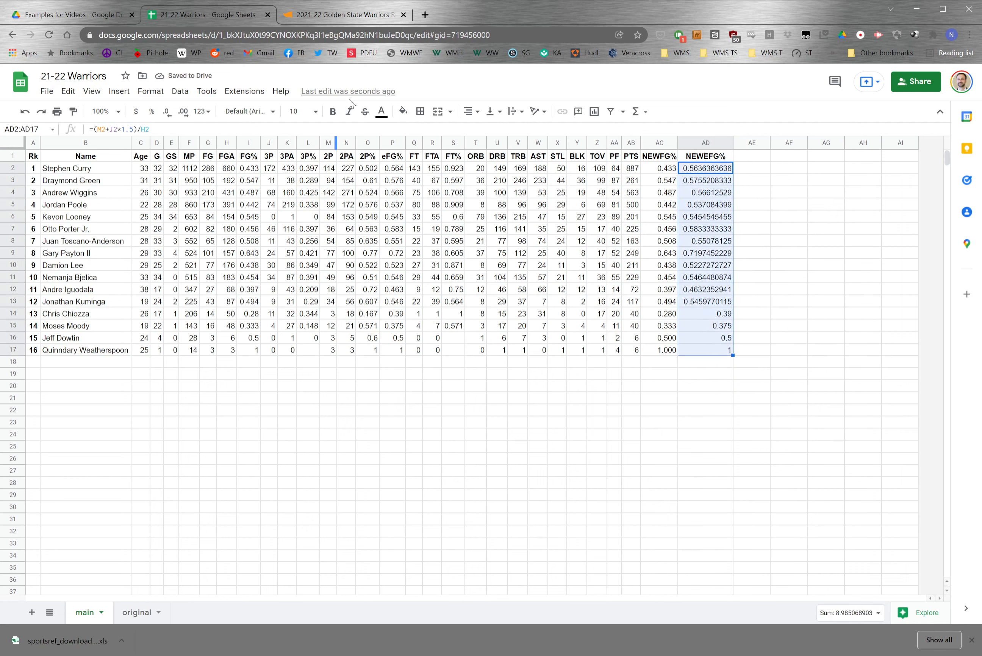
{"action": "left_click", "coordinate": [166, 112]}
{"action": "left_click", "coordinate": [165, 113]}
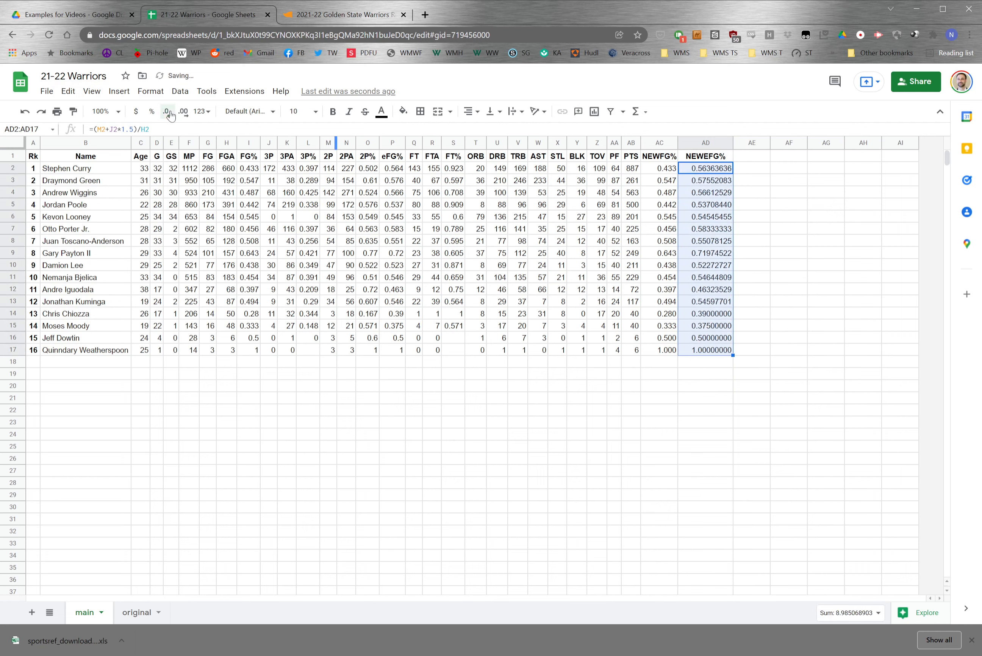
{"action": "left_click", "coordinate": [167, 113]}
{"action": "left_click", "coordinate": [167, 113]}
{"action": "left_click", "coordinate": [168, 114]}
{"action": "left_click", "coordinate": [169, 114]}
{"action": "left_click", "coordinate": [169, 113]}
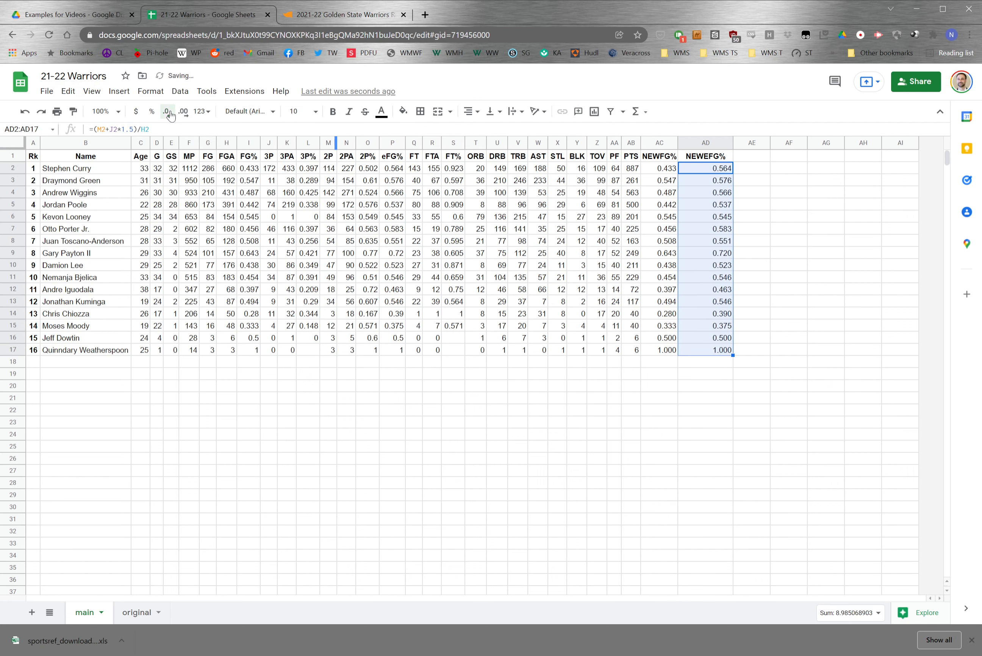
Compare the NEWEFG% values with the original eFG% column and examine the PTS, G and GS columns.
{"action": "left_click", "coordinate": [725, 340]}
{"action": "left_click", "coordinate": [693, 168]}
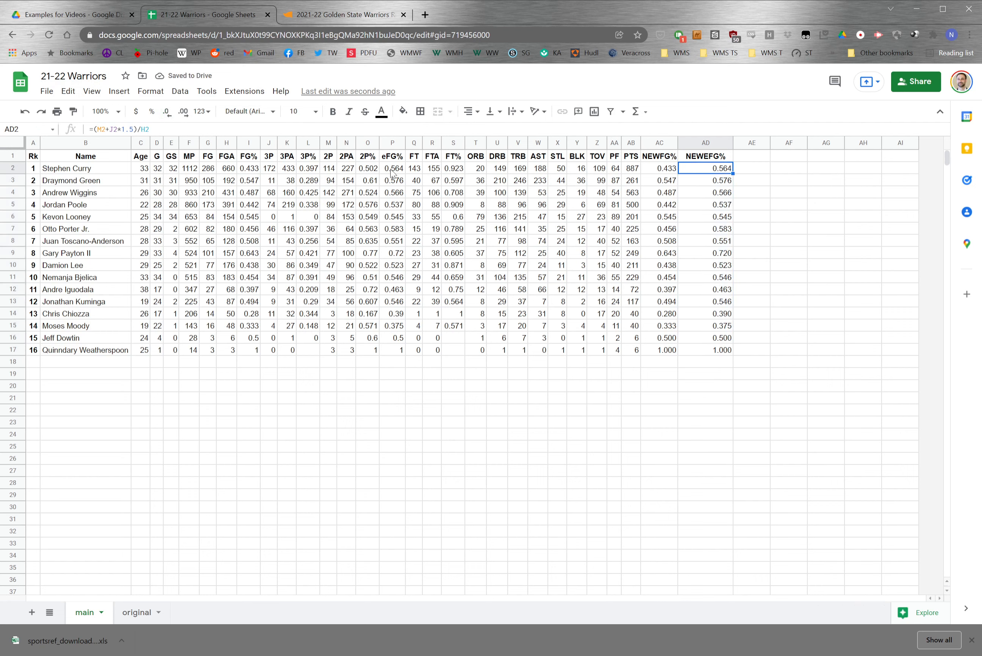
{"action": "left_click", "coordinate": [393, 193]}
{"action": "left_click", "coordinate": [394, 204]}
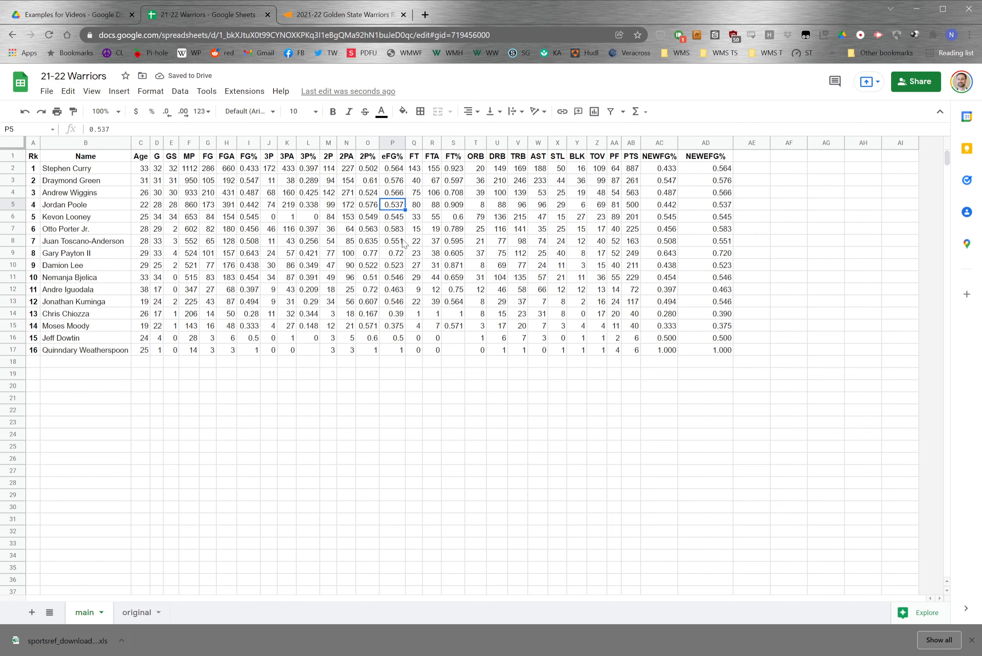
{"action": "left_click", "coordinate": [402, 242]}
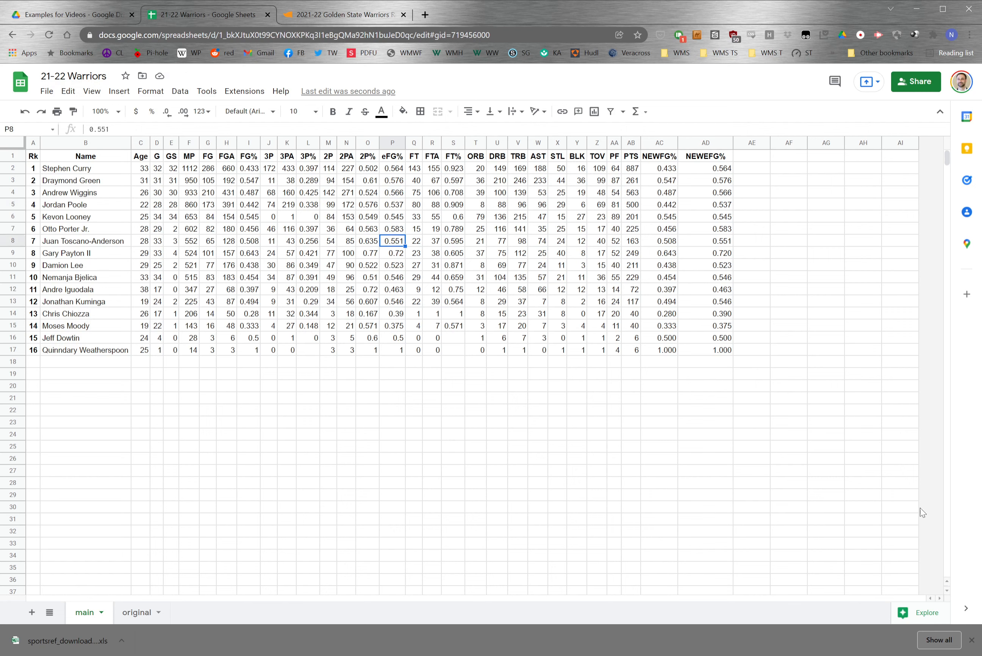
{"action": "left_click", "coordinate": [658, 267]}
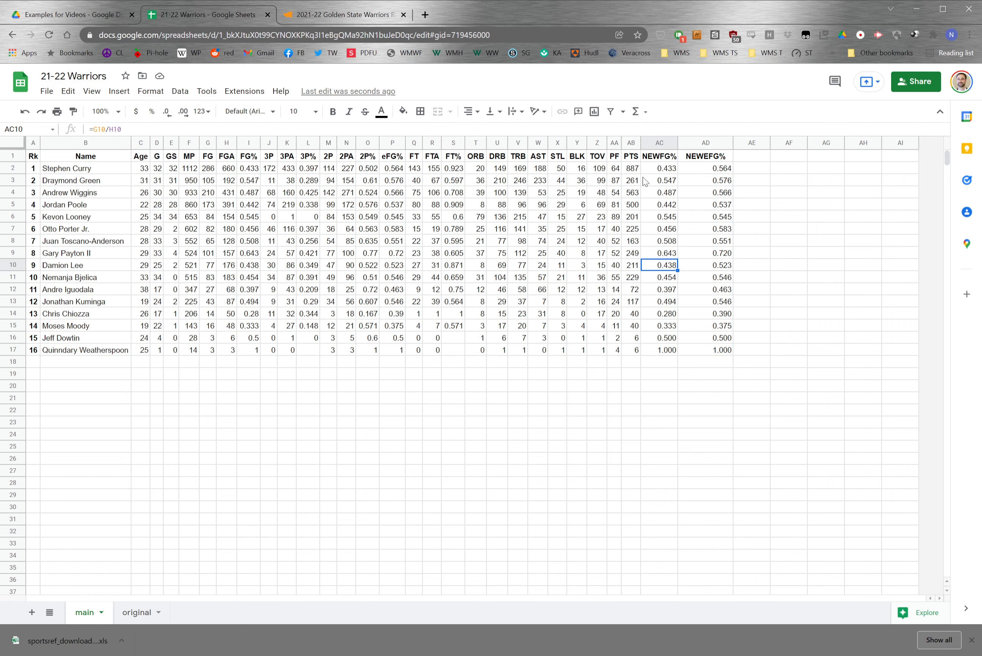
{"action": "left_click", "coordinate": [633, 169]}
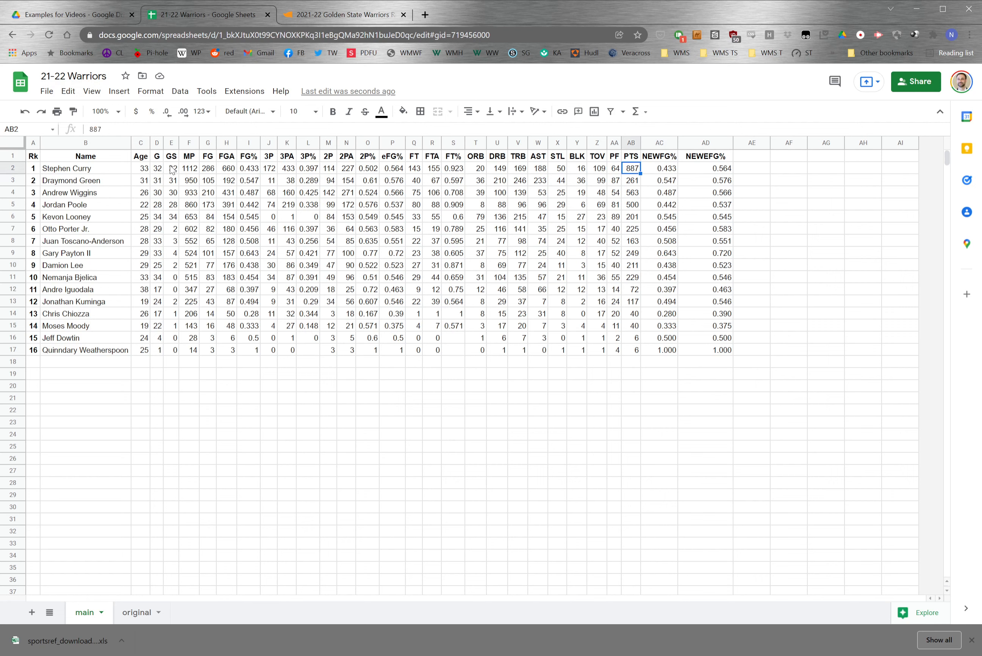
{"action": "left_click", "coordinate": [157, 169]}
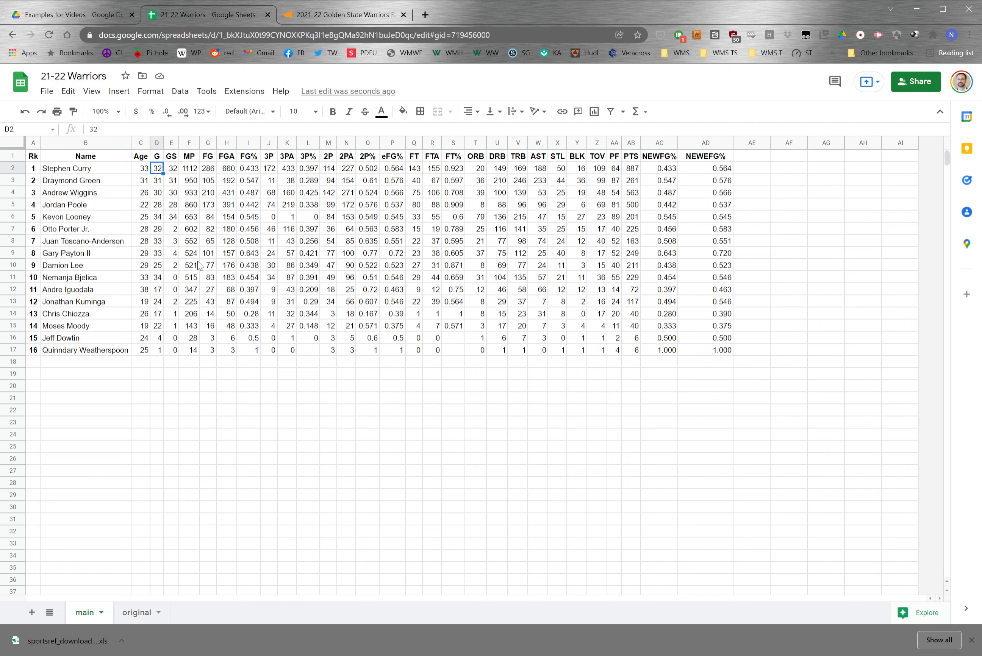
{"action": "left_click", "coordinate": [172, 157]}
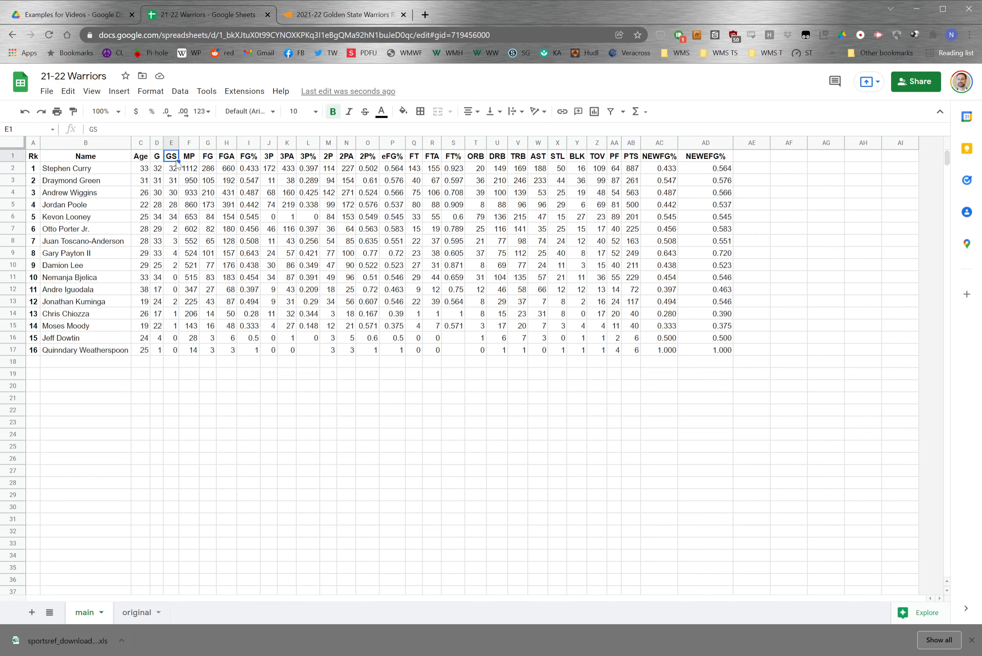
{"action": "left_click", "coordinate": [158, 171]}
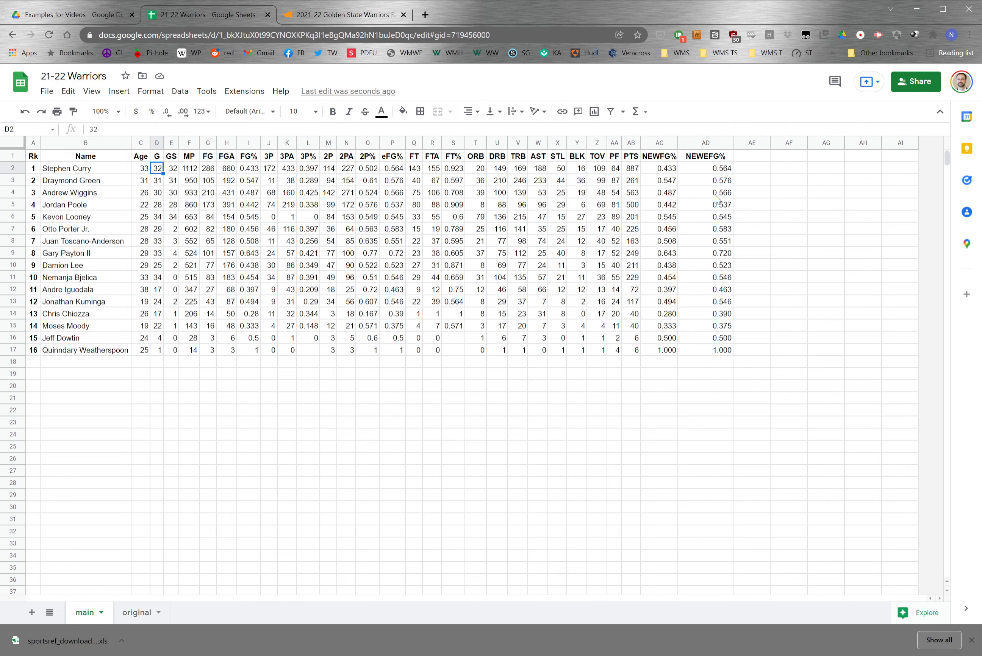
Enter the header "PTS/G" in cell AE1, beside the NEWEFG% header.
{"action": "left_click", "coordinate": [752, 160]}
{"action": "type", "text": "P"}
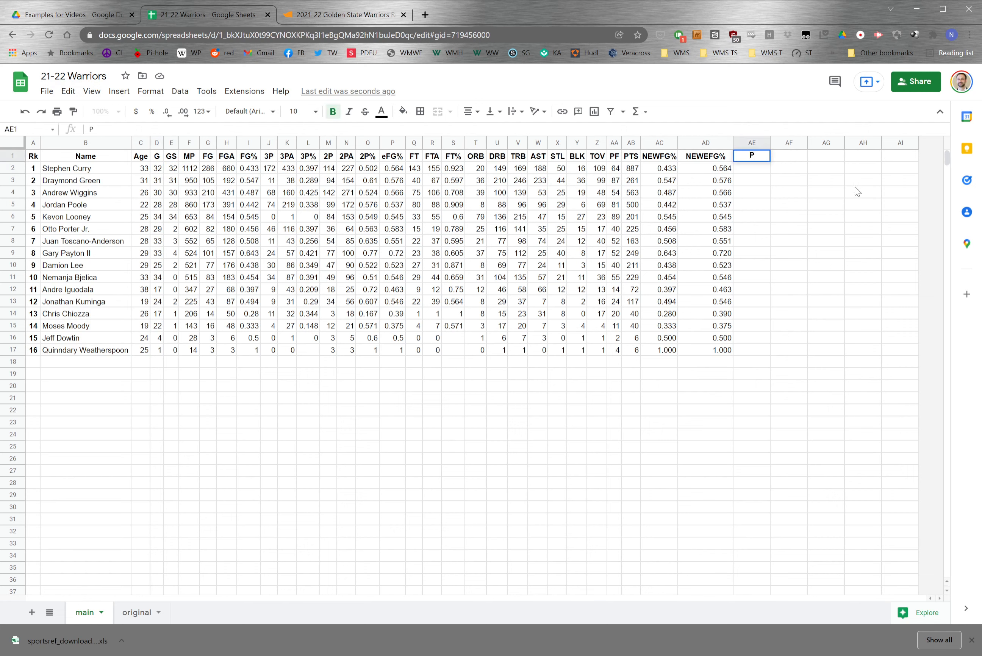
{"action": "type", "text": "TS/G"}
{"action": "key", "text": "Return"}
Calculate points per game in AE2 with =AB2/D2 and accept the suggested autofill for the remaining players down to AE17.
{"action": "type", "text": "="}
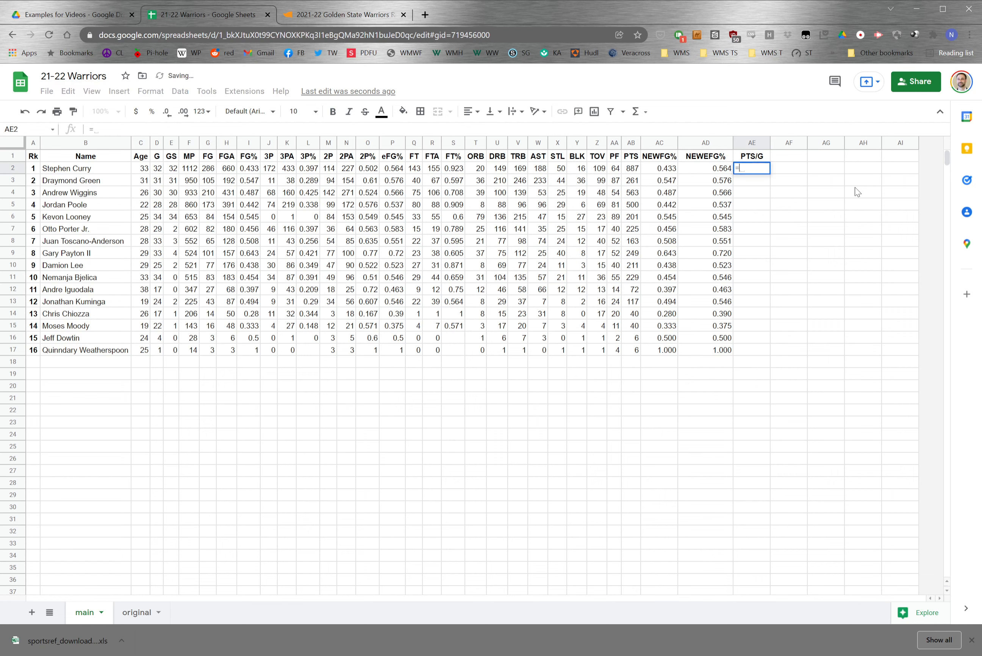
{"action": "left_click", "coordinate": [632, 169]}
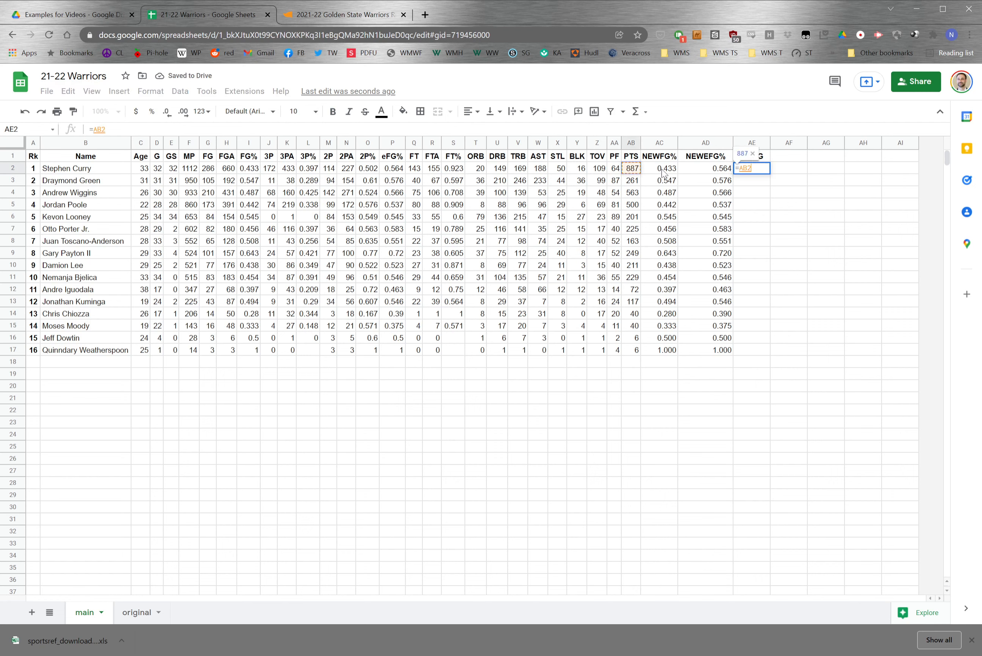
{"action": "type", "text": "/"}
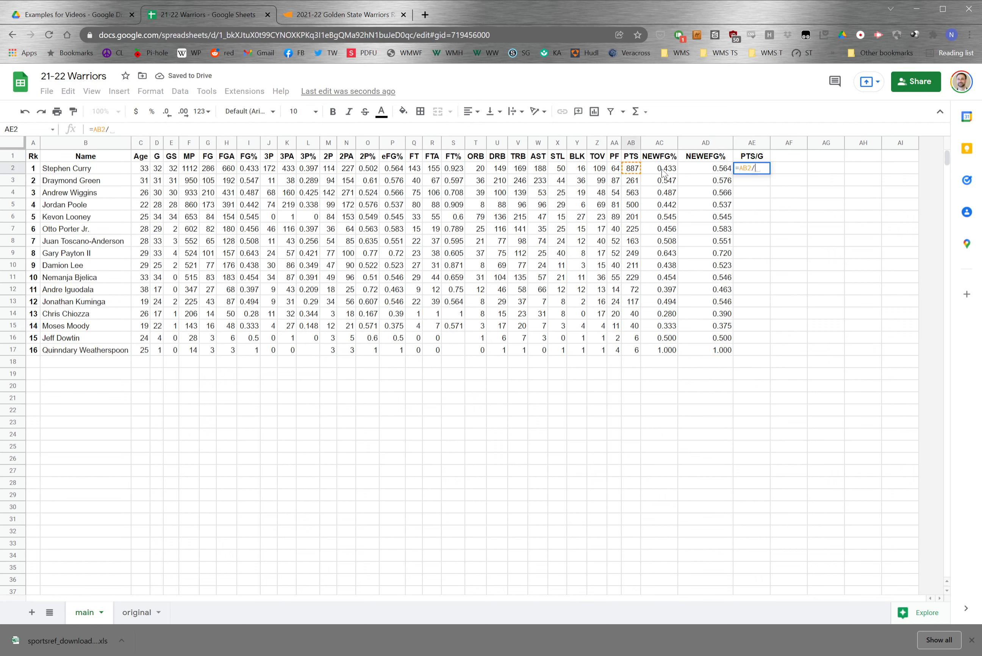
{"action": "left_click", "coordinate": [157, 168]}
{"action": "key", "text": "Return"}
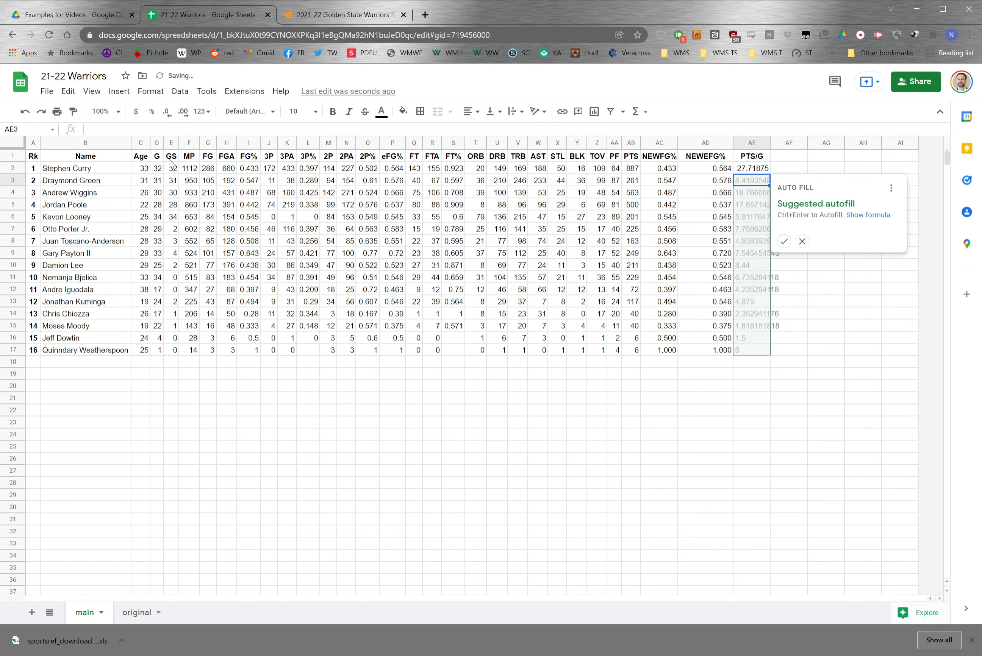
{"action": "left_click", "coordinate": [785, 241]}
Format the PTS/G values in AE2:AE17 to one decimal place.
{"action": "left_click_drag", "start_coordinate": [755, 169], "coordinate": [757, 350]}
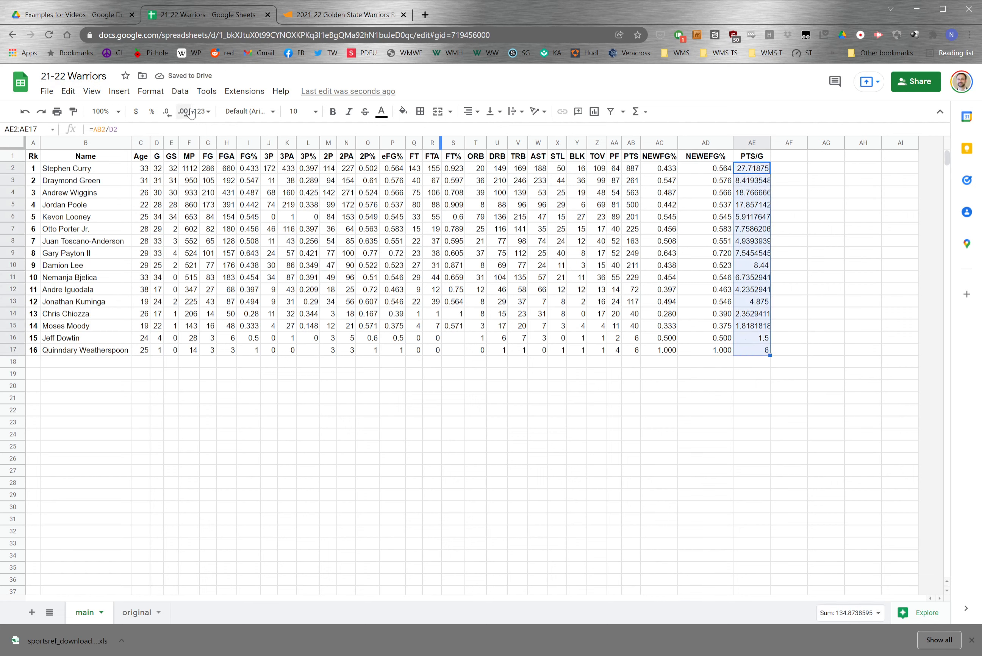
{"action": "left_click", "coordinate": [166, 112]}
{"action": "left_click", "coordinate": [166, 112]}
{"action": "left_click", "coordinate": [166, 113]}
{"action": "left_click", "coordinate": [166, 112]}
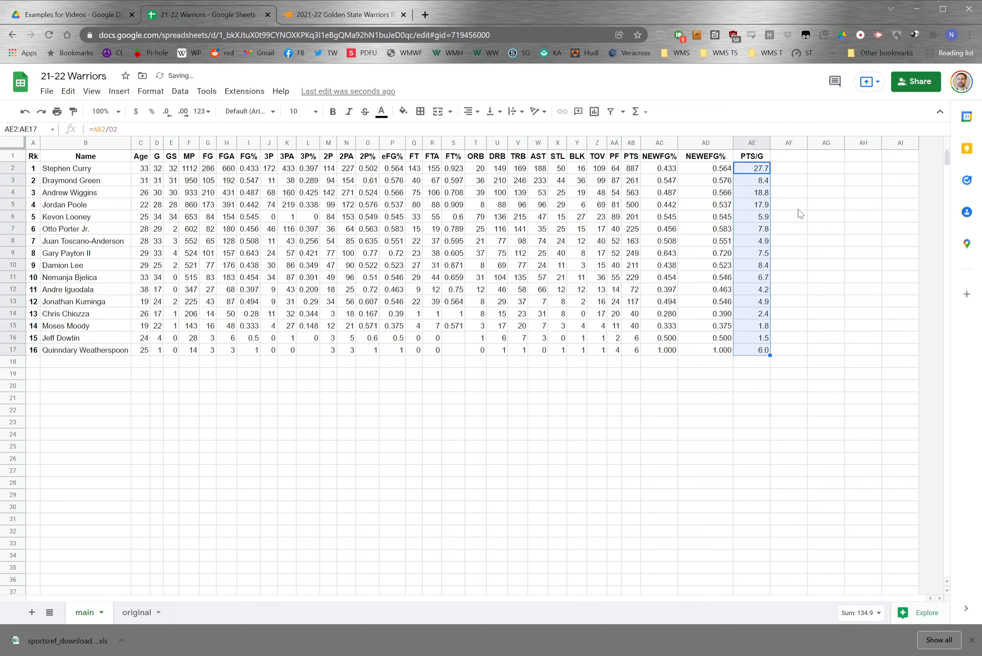
{"action": "left_click", "coordinate": [797, 193]}
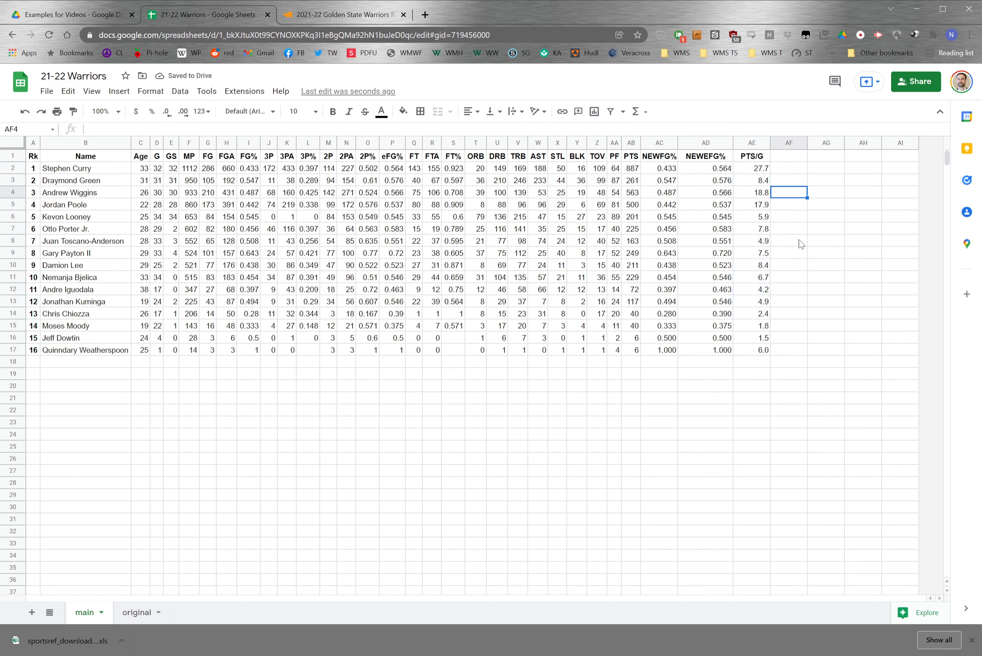
{"action": "left_click_drag", "start_coordinate": [761, 169], "coordinate": [761, 352]}
{"action": "left_click", "coordinate": [805, 233]}
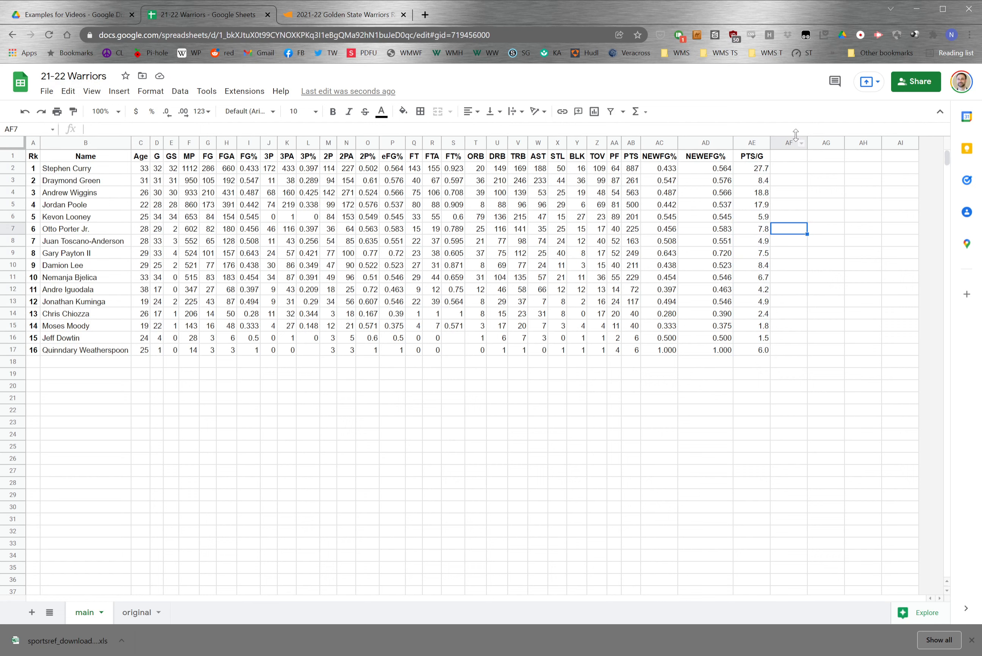